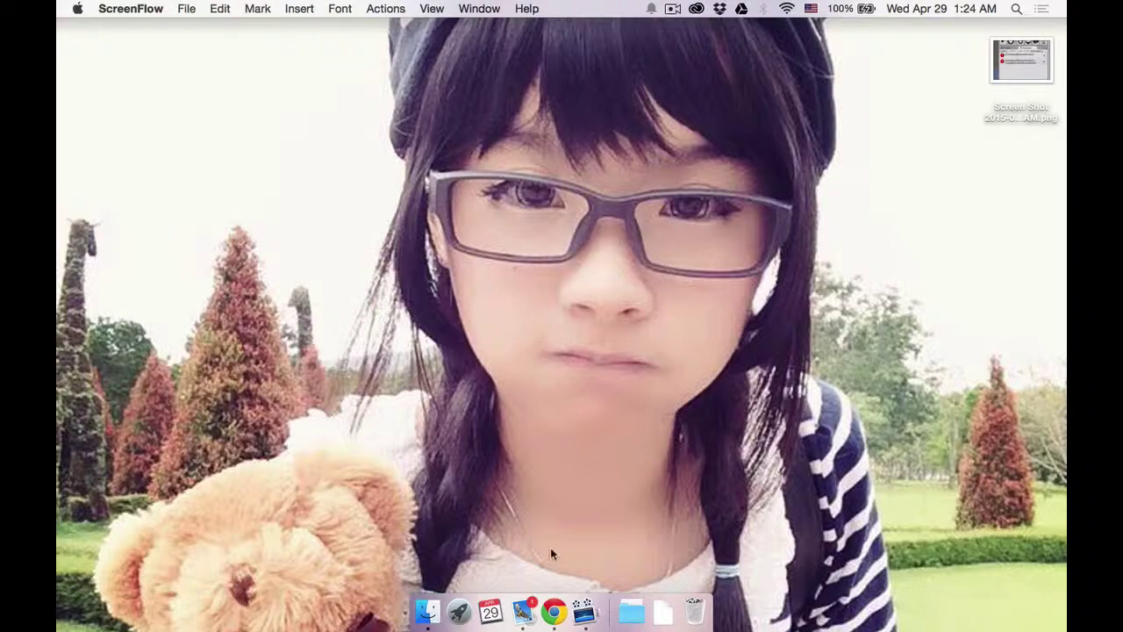
- Launch Unity from Developer Tools and open the Saat Merindukan Mu project
{"action": "left_click", "coordinate": [459, 612]}
{"action": "scroll", "coordinate": [421, 334], "scroll_direction": "left", "scroll_amount": 3}
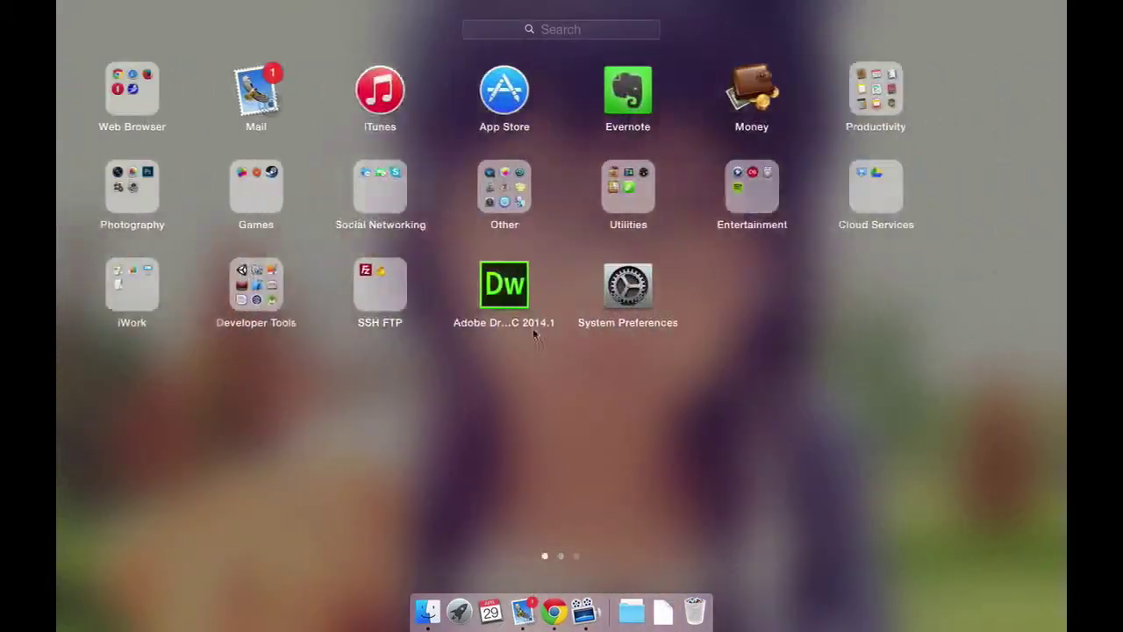
{"action": "left_click", "coordinate": [255, 326]}
{"action": "left_click", "coordinate": [190, 274]}
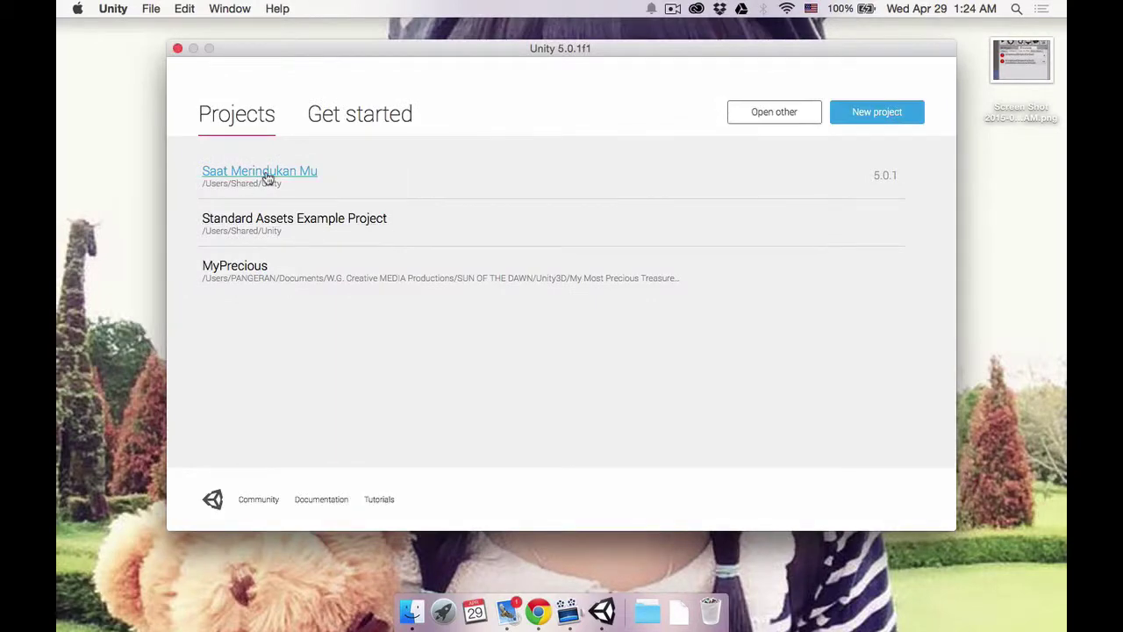
{"action": "left_click", "coordinate": [268, 178]}
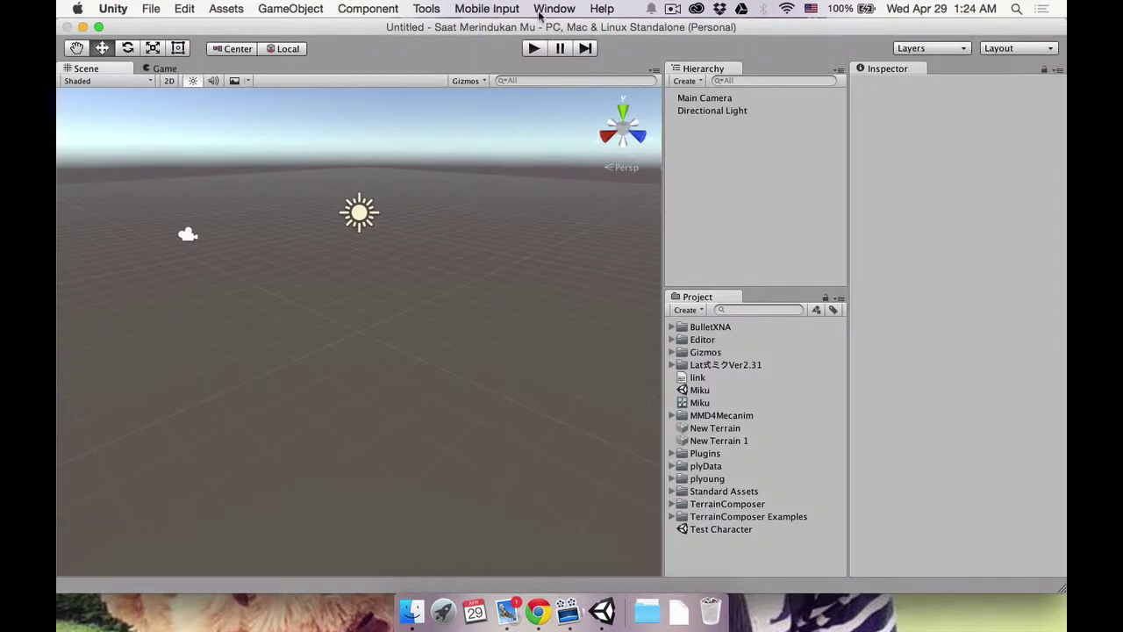
- Switch the editor layout to W.G. plyGame
{"action": "left_click", "coordinate": [562, 12]}
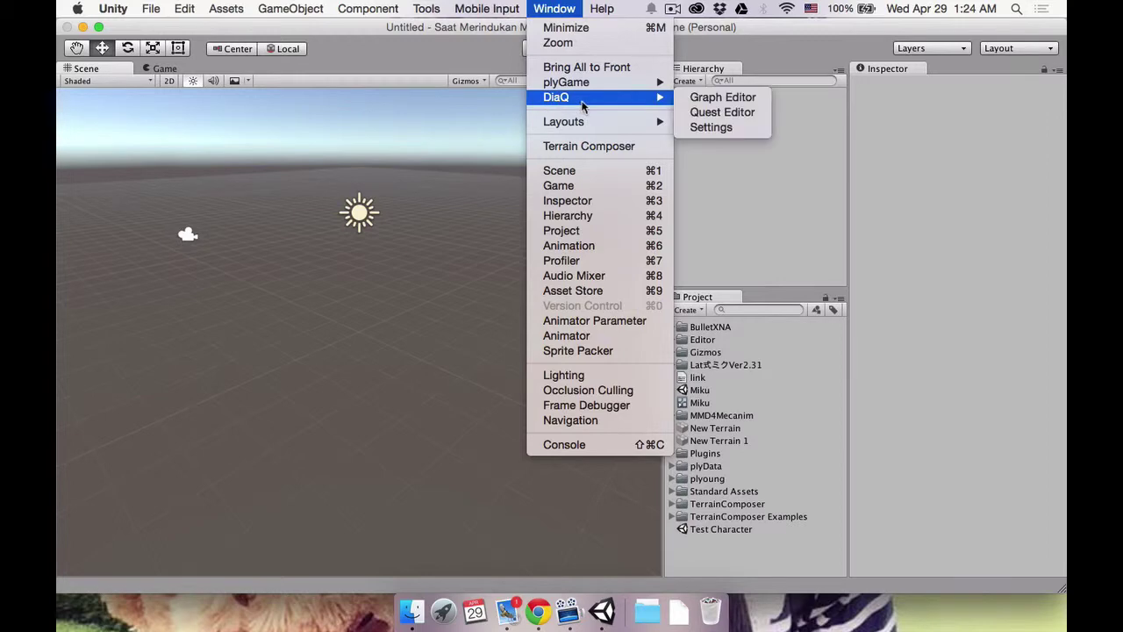
{"action": "mouse_move", "coordinate": [590, 88]}
{"action": "mouse_move", "coordinate": [605, 123]}
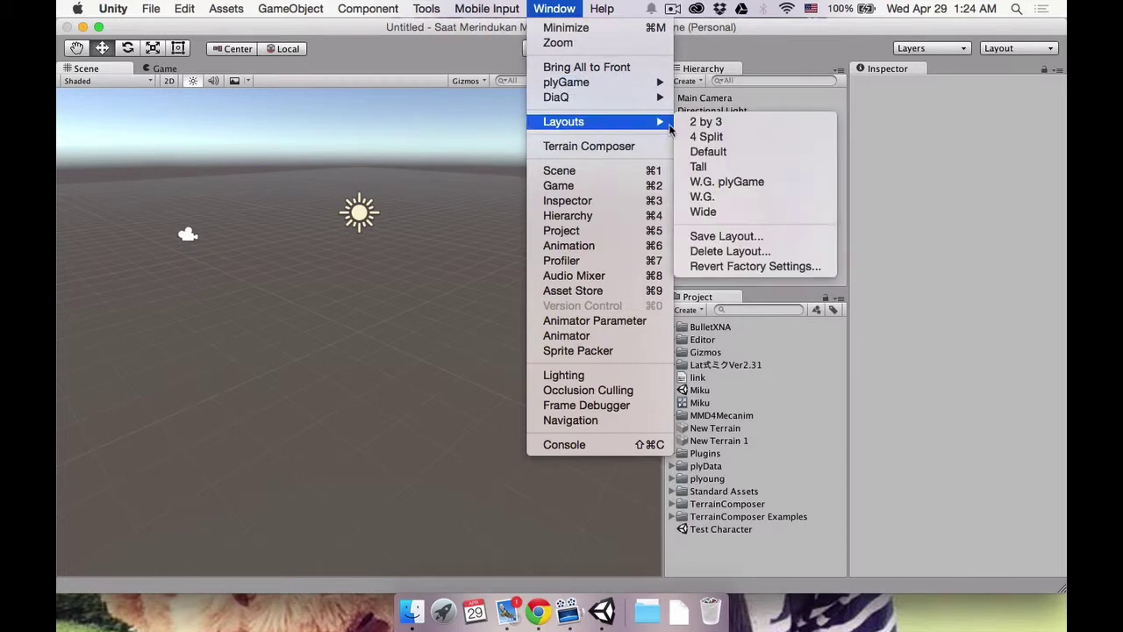
{"action": "left_click", "coordinate": [739, 182]}
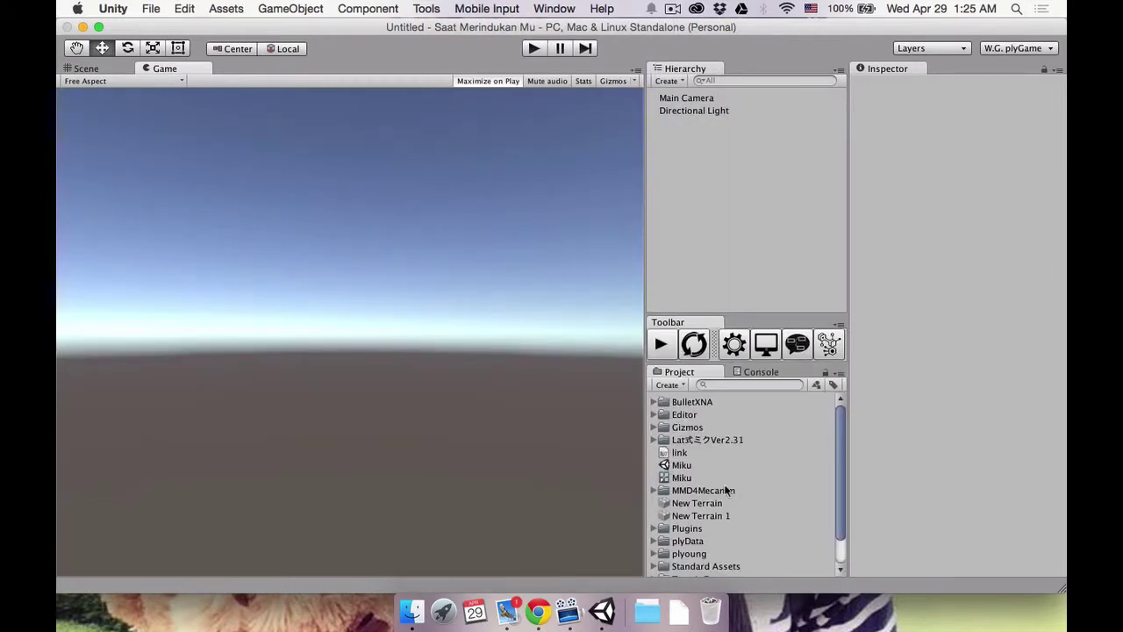
- Load the Miku scene and pan around it in the Scene view
{"action": "double_click", "coordinate": [685, 466]}
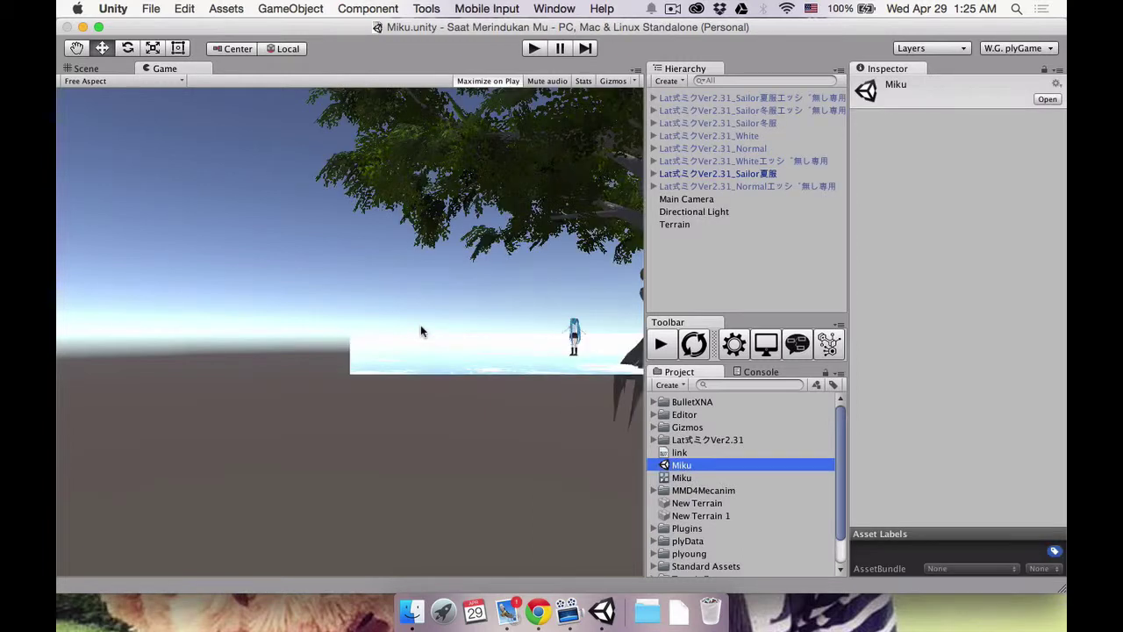
{"action": "left_click", "coordinate": [104, 70]}
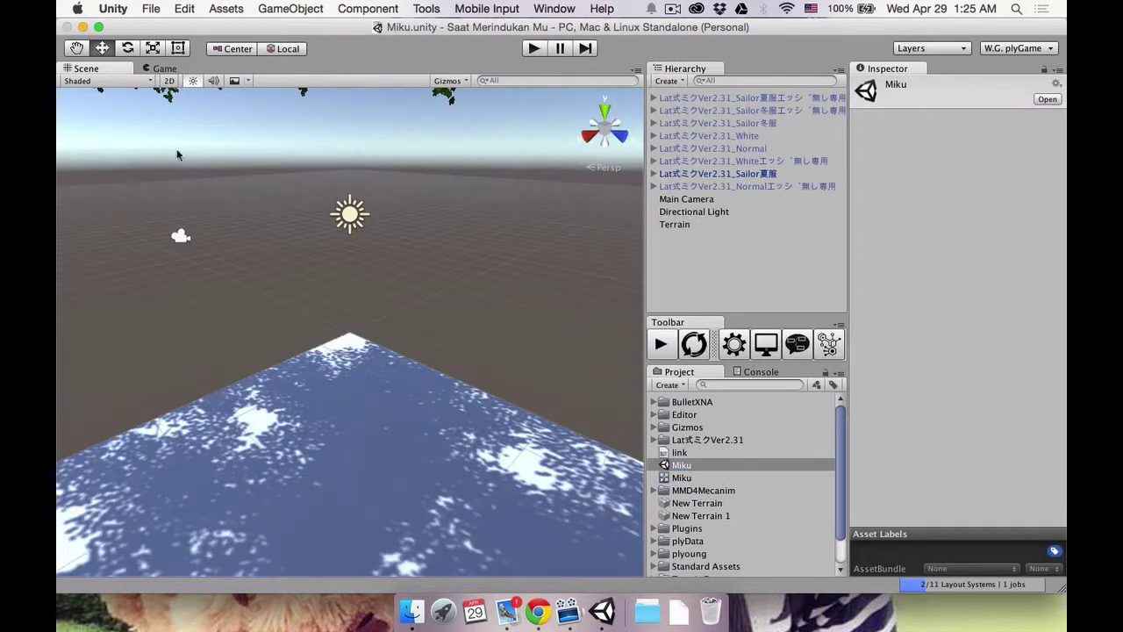
{"action": "left_click", "coordinate": [80, 49]}
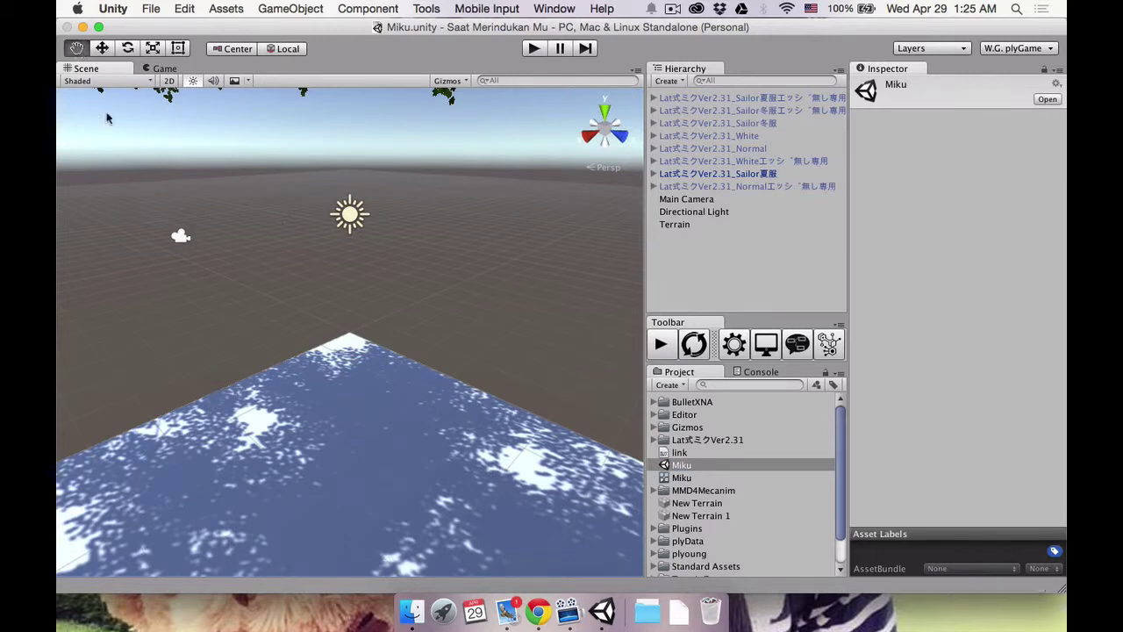
{"action": "mouse_move", "coordinate": [335, 484]}
{"action": "left_mouse_down"}
{"action": "mouse_move", "coordinate": [357, 401]}
{"action": "mouse_move", "coordinate": [333, 319]}
{"action": "mouse_move", "coordinate": [351, 369]}
{"action": "mouse_move", "coordinate": [390, 358]}
{"action": "mouse_move", "coordinate": [320, 369]}
{"action": "mouse_move", "coordinate": [384, 389]}
{"action": "left_mouse_up"}
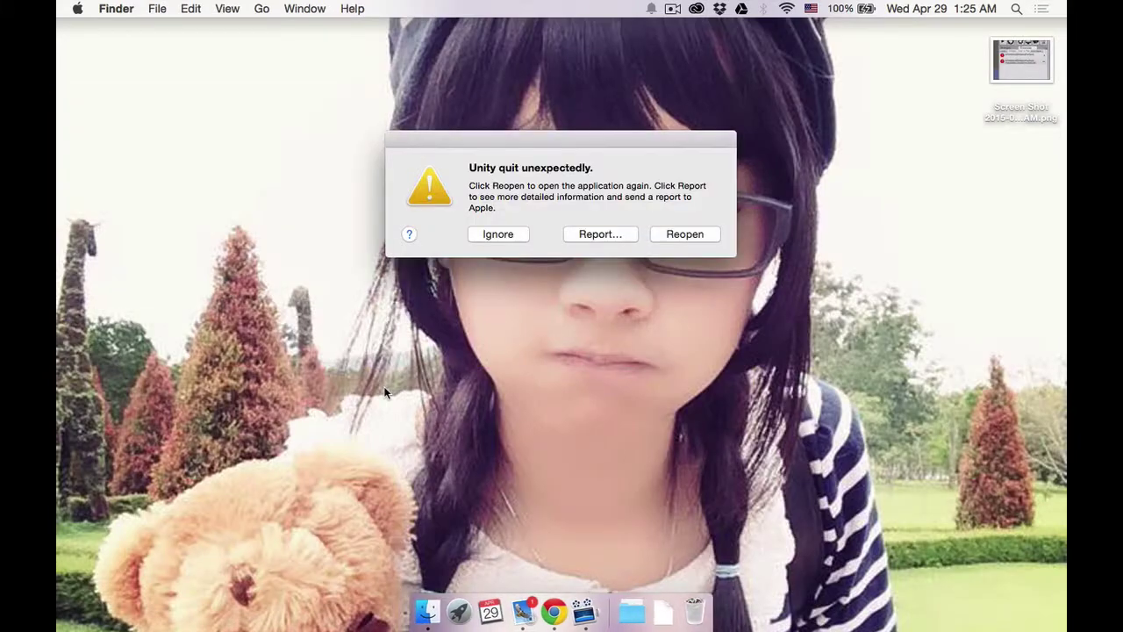
- Reopen Saat Merindukan Mu, reload the Miku scene, then relaunch after the second crash
{"action": "left_click", "coordinate": [685, 235]}
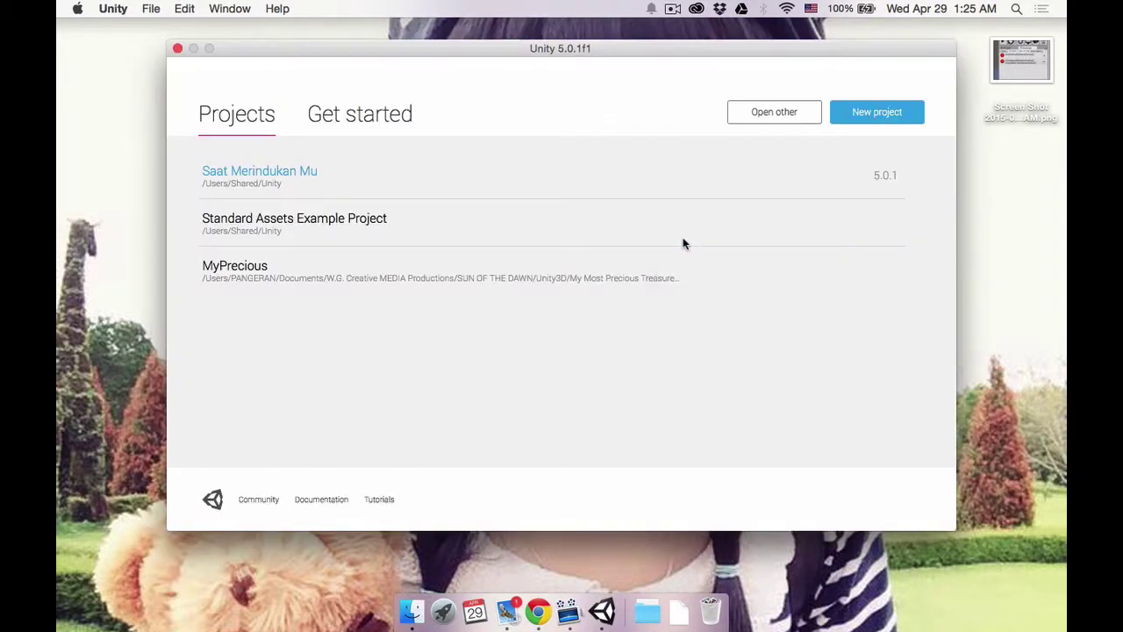
{"action": "left_click", "coordinate": [288, 173]}
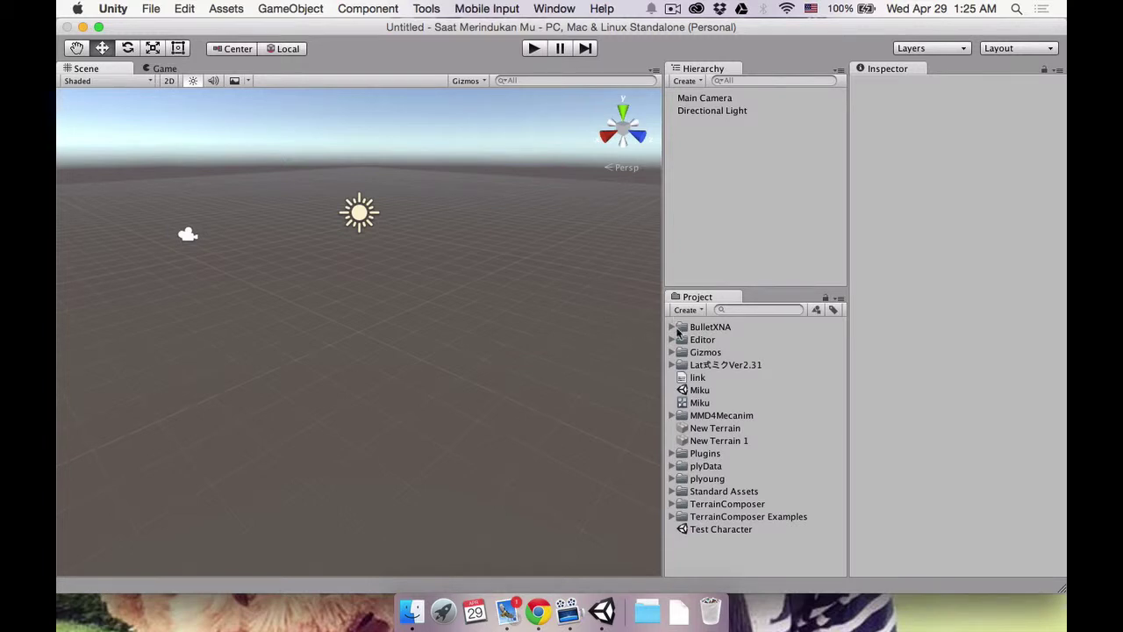
{"action": "double_click", "coordinate": [702, 394]}
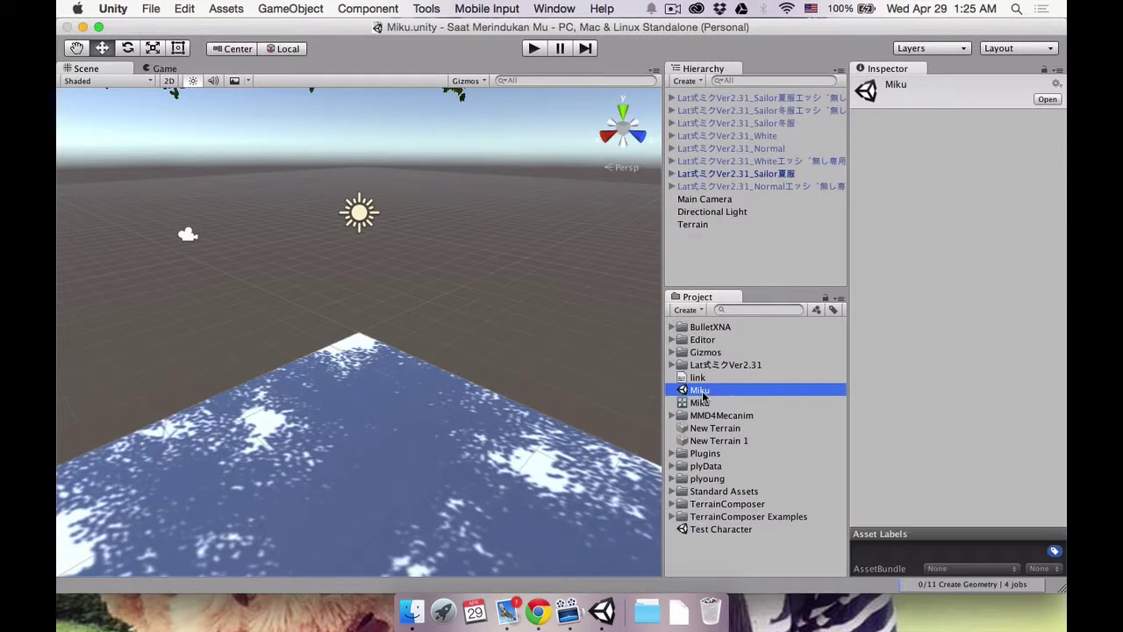
{"action": "left_click", "coordinate": [77, 49]}
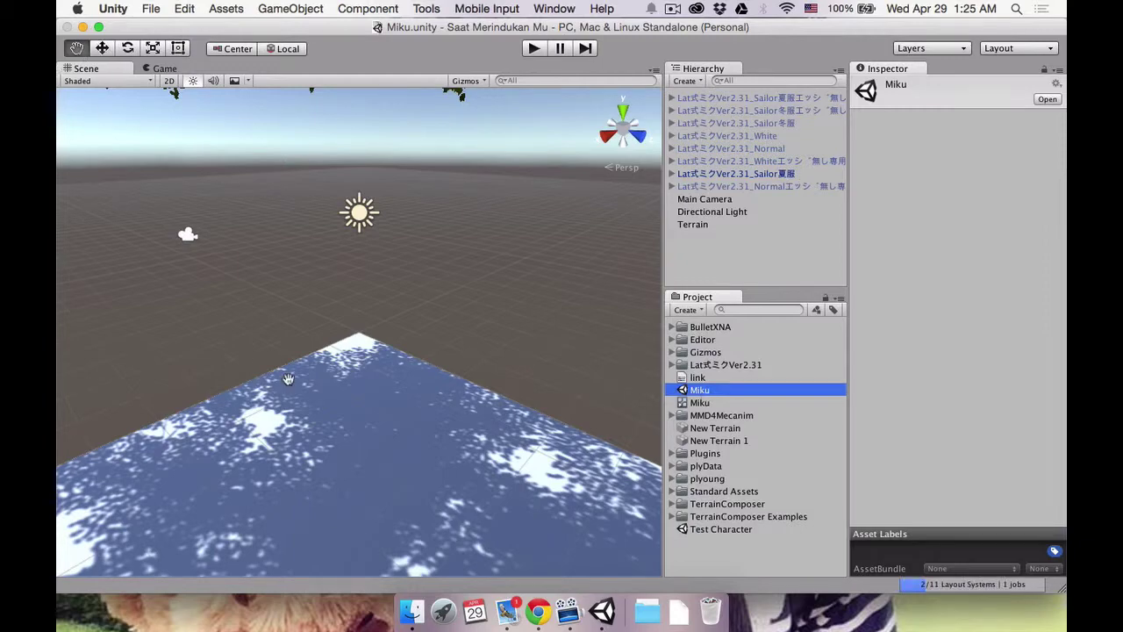
{"action": "scroll", "coordinate": [368, 443], "scroll_direction": "down", "scroll_amount": 5}
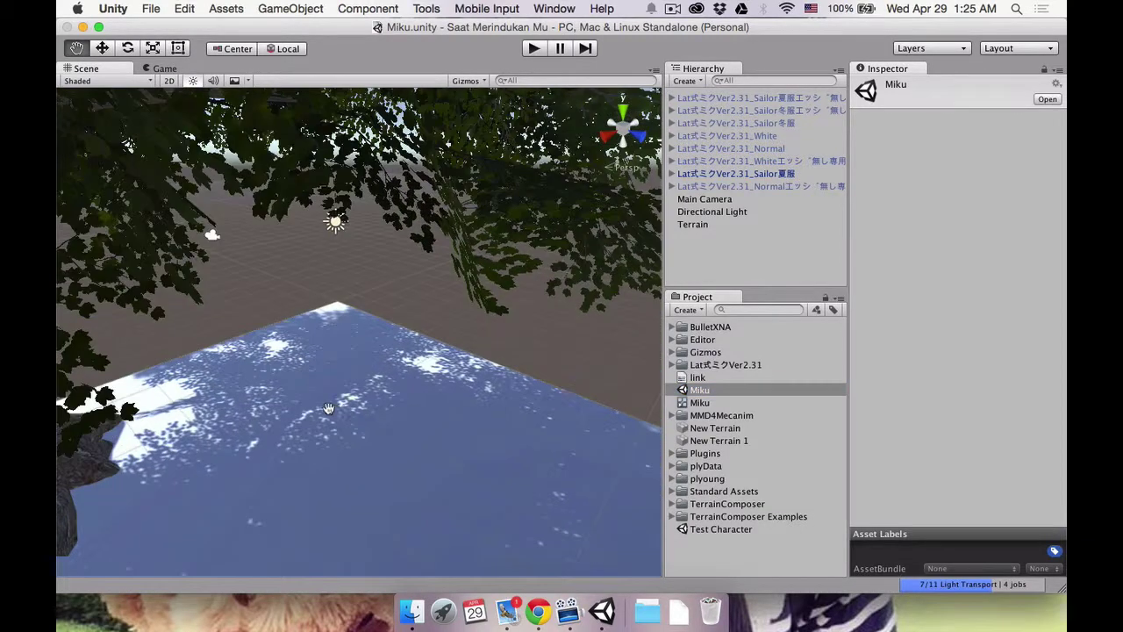
{"action": "left_click_drag", "start_coordinate": [333, 263], "coordinate": [213, 422], "text": "alt"}
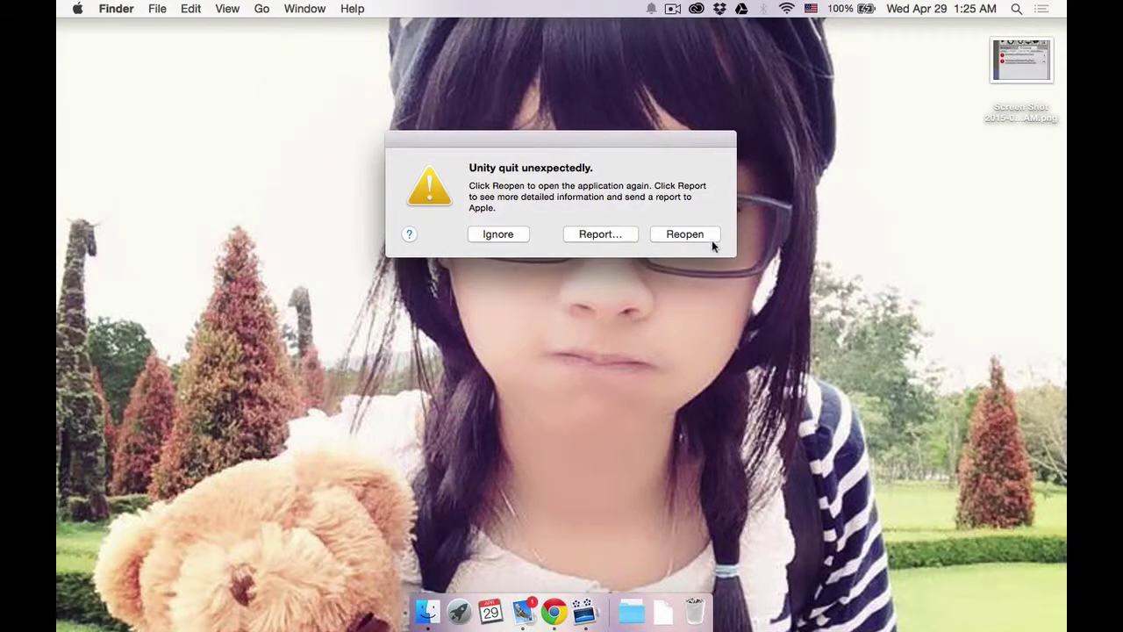
{"action": "left_click", "coordinate": [711, 235]}
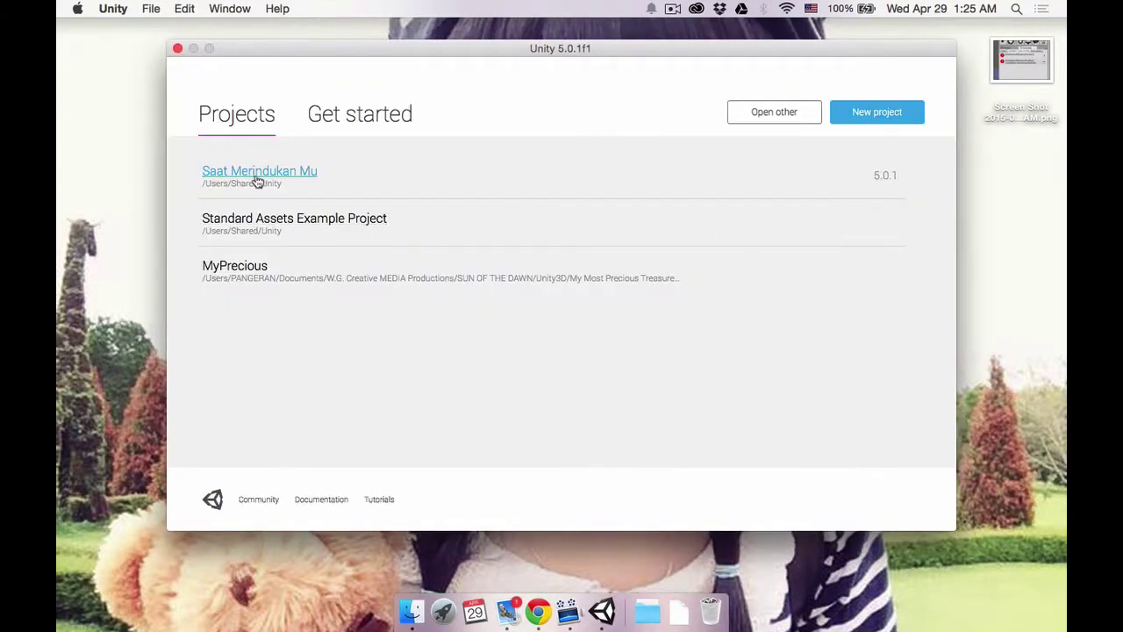
{"action": "left_click", "coordinate": [258, 175]}
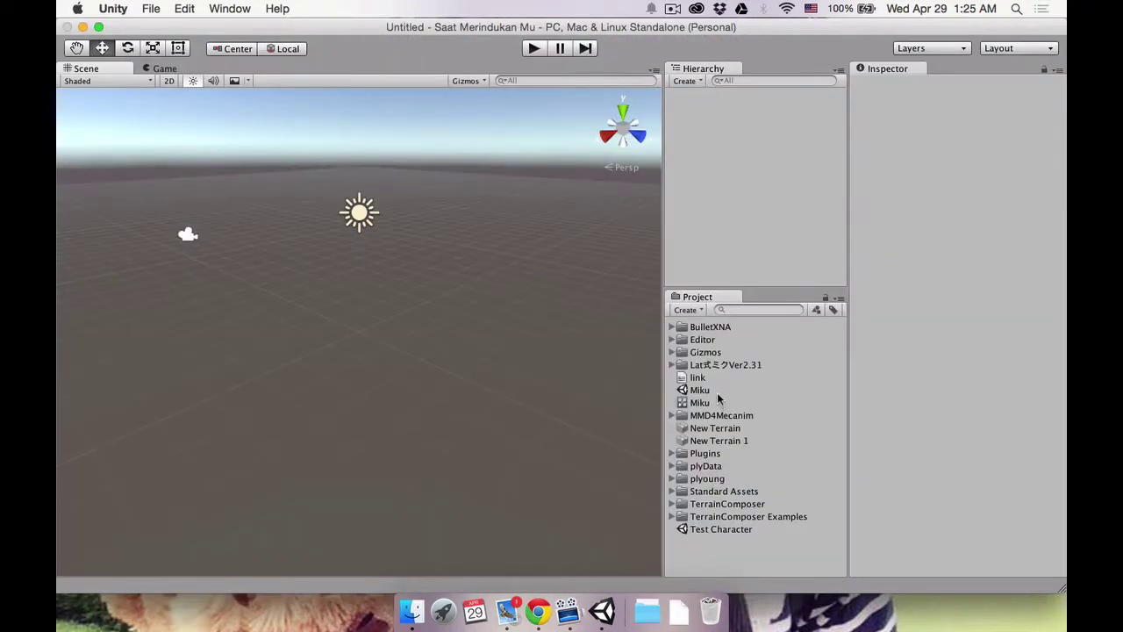
- Start a new empty scene and add a Terrain object to it
{"action": "left_click", "coordinate": [151, 7]}
{"action": "left_click", "coordinate": [186, 26]}
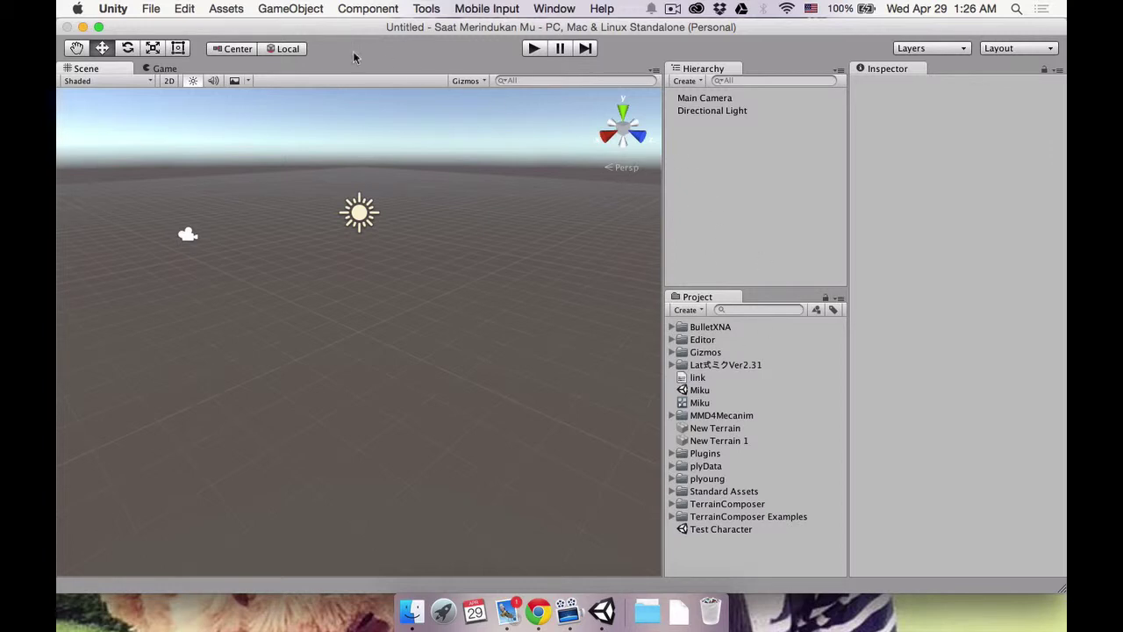
{"action": "left_click", "coordinate": [291, 9]}
{"action": "mouse_move", "coordinate": [309, 58]}
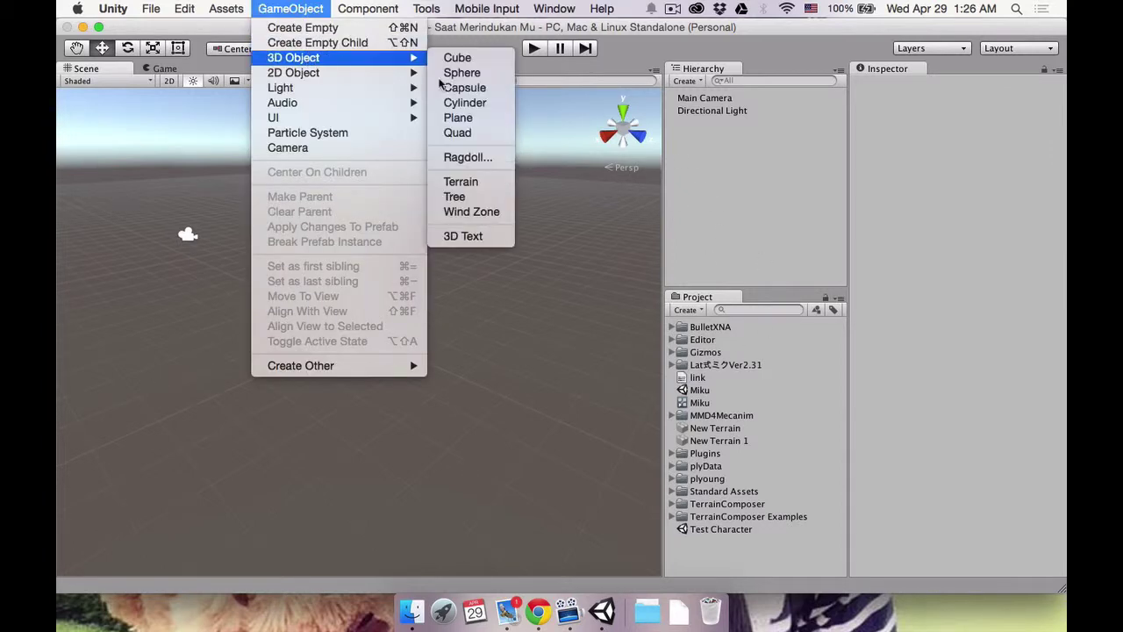
{"action": "left_click", "coordinate": [463, 181]}
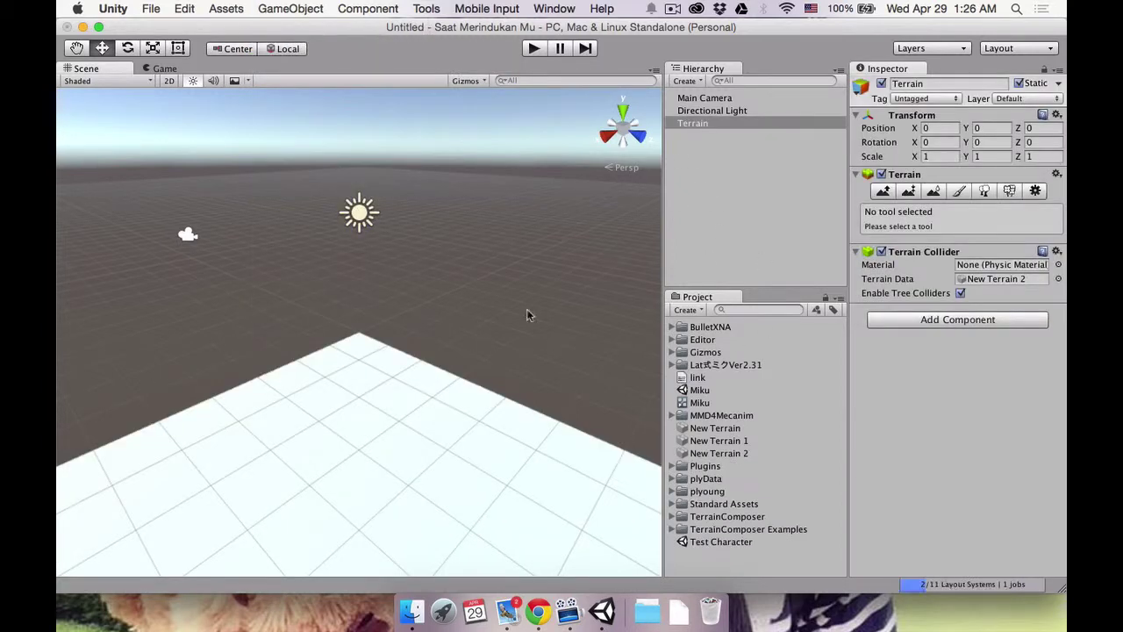
- Frame the terrain in the Scene view and switch to the Place Trees tool
{"action": "left_click", "coordinate": [77, 48]}
{"action": "mouse_move", "coordinate": [281, 423]}
{"action": "left_mouse_down"}
{"action": "mouse_move", "coordinate": [289, 323]}
{"action": "mouse_move", "coordinate": [314, 403]}
{"action": "left_mouse_up"}
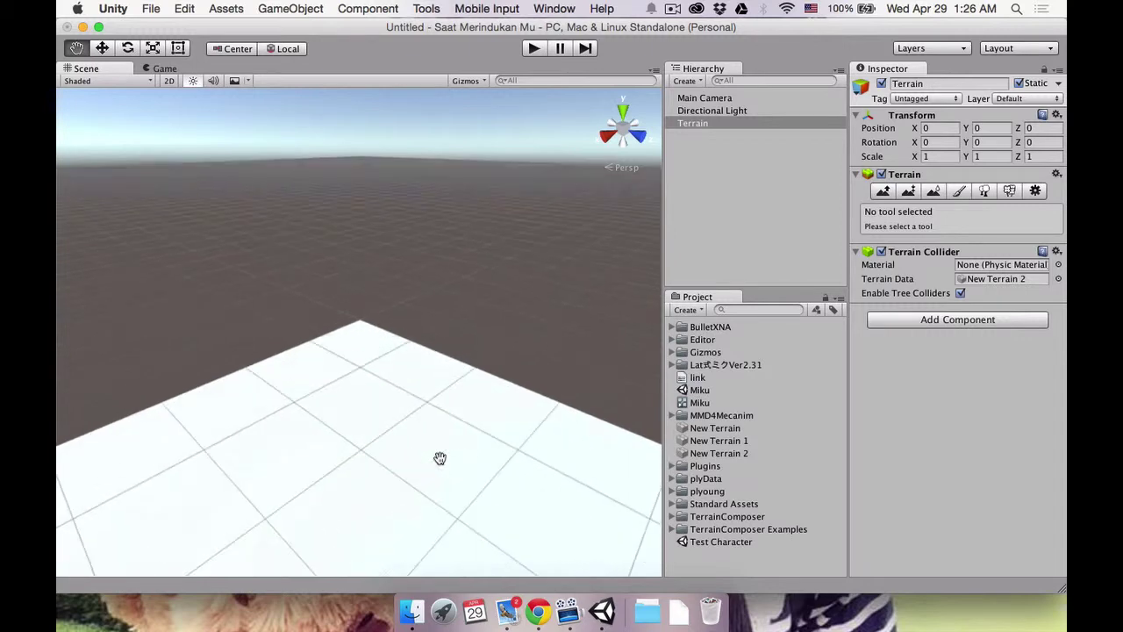
{"action": "mouse_move", "coordinate": [418, 459]}
{"action": "left_mouse_down"}
{"action": "mouse_move", "coordinate": [399, 369]}
{"action": "mouse_move", "coordinate": [385, 434]}
{"action": "mouse_move", "coordinate": [363, 263]}
{"action": "left_mouse_up"}
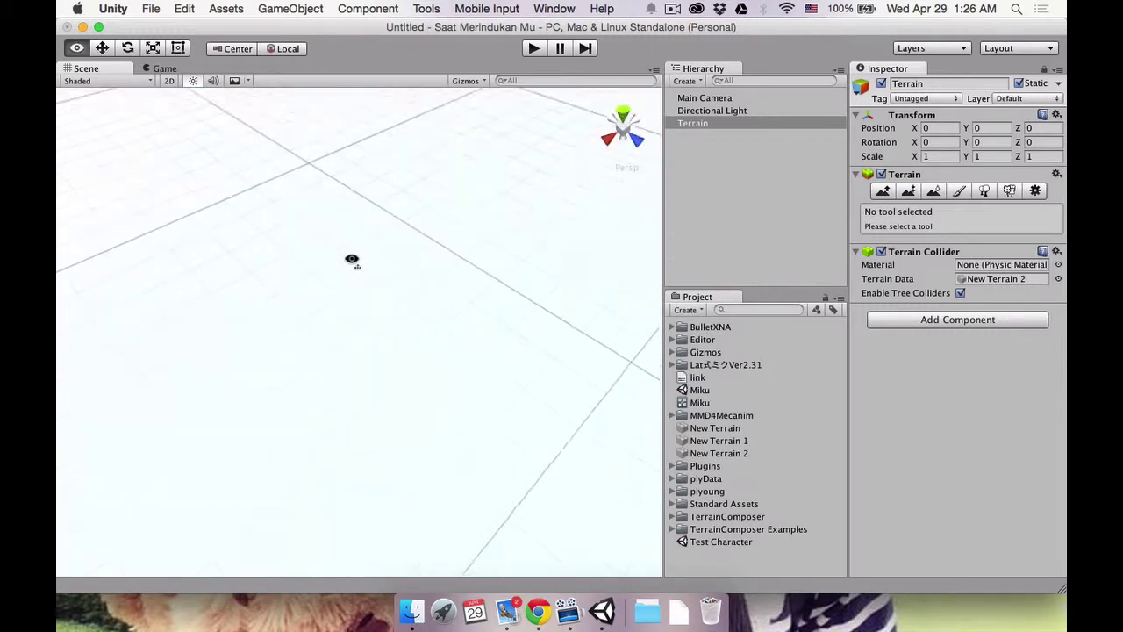
{"action": "scroll", "coordinate": [364, 263], "scroll_direction": "down", "scroll_amount": 5}
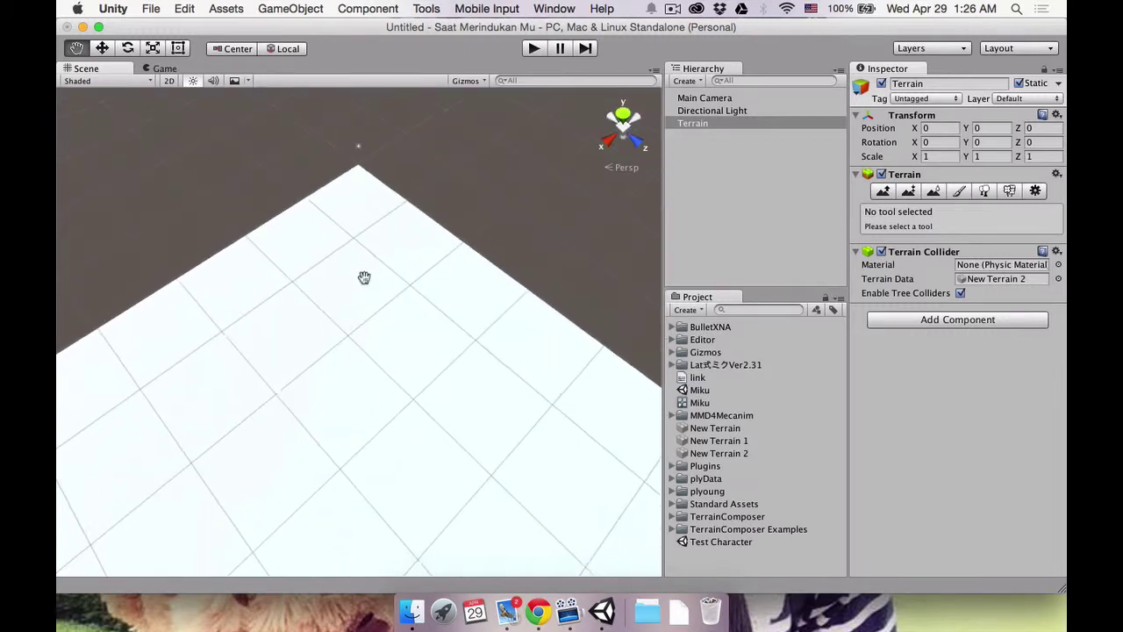
{"action": "scroll", "coordinate": [364, 278], "scroll_direction": "up", "scroll_amount": 3}
{"action": "scroll", "coordinate": [367, 273], "scroll_direction": "down", "scroll_amount": 4}
{"action": "scroll", "coordinate": [396, 321], "scroll_direction": "up", "scroll_amount": 2}
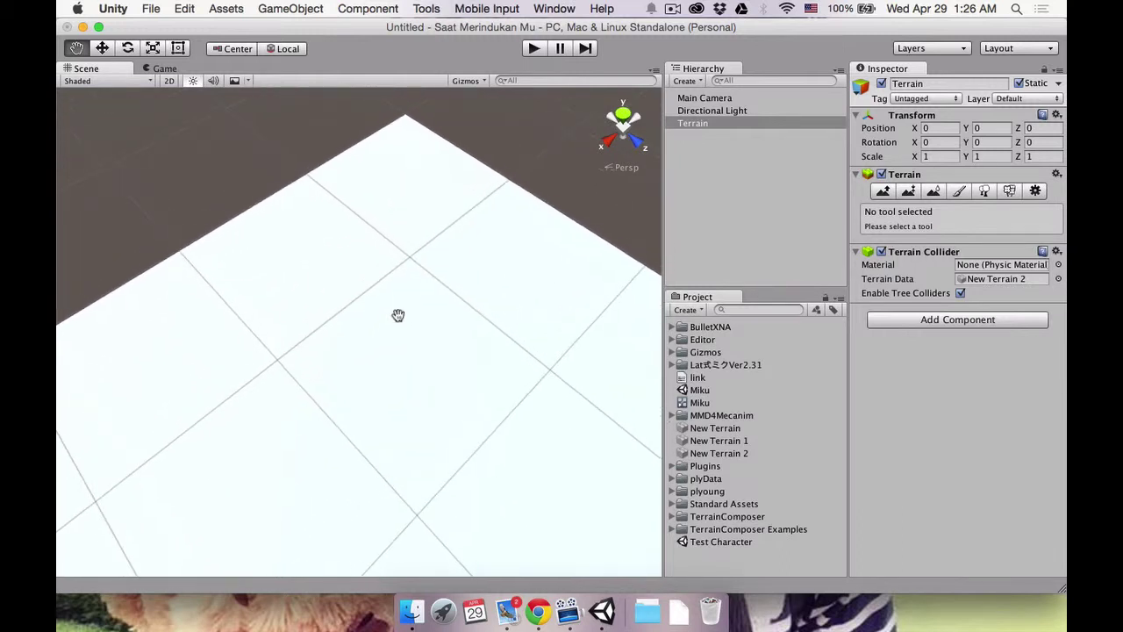
{"action": "left_click", "coordinate": [980, 192]}
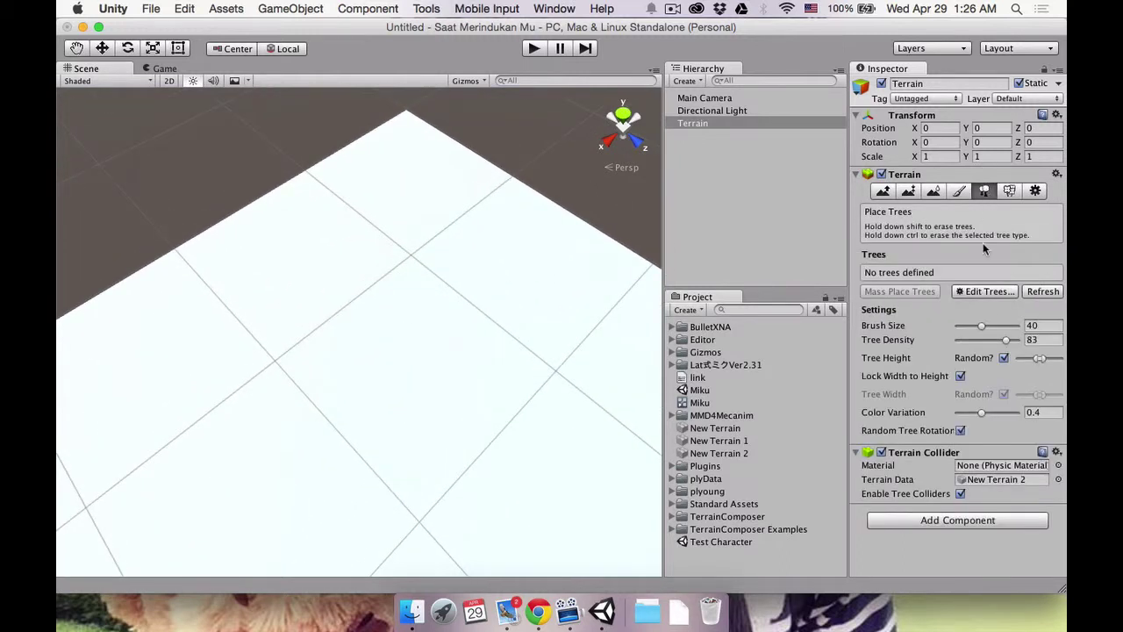
- Add Broadleaf_Desktop as a tree type on the terrain
{"action": "left_click", "coordinate": [989, 298]}
{"action": "left_click", "coordinate": [988, 301]}
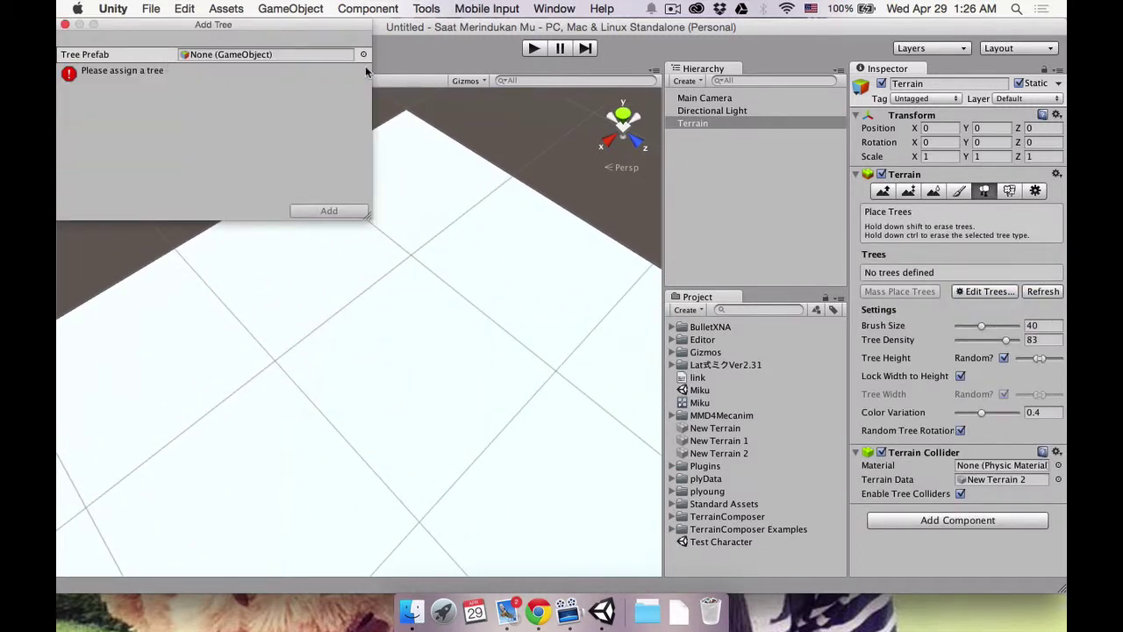
{"action": "left_click", "coordinate": [364, 55]}
{"action": "left_click", "coordinate": [97, 252]}
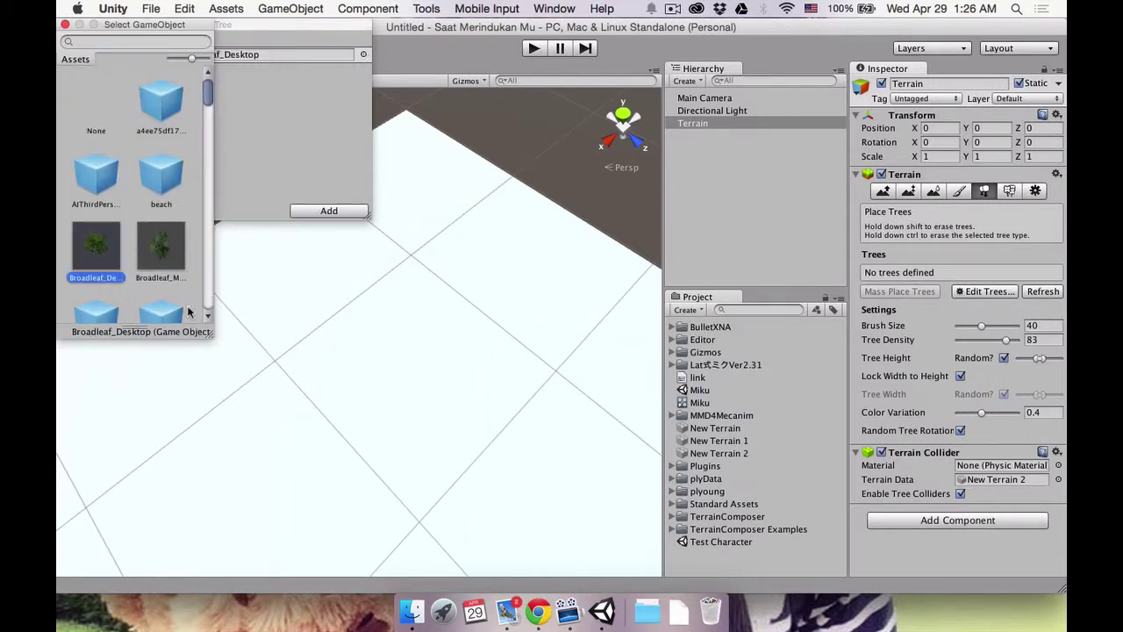
{"action": "left_click", "coordinate": [322, 217]}
{"action": "left_click", "coordinate": [325, 215]}
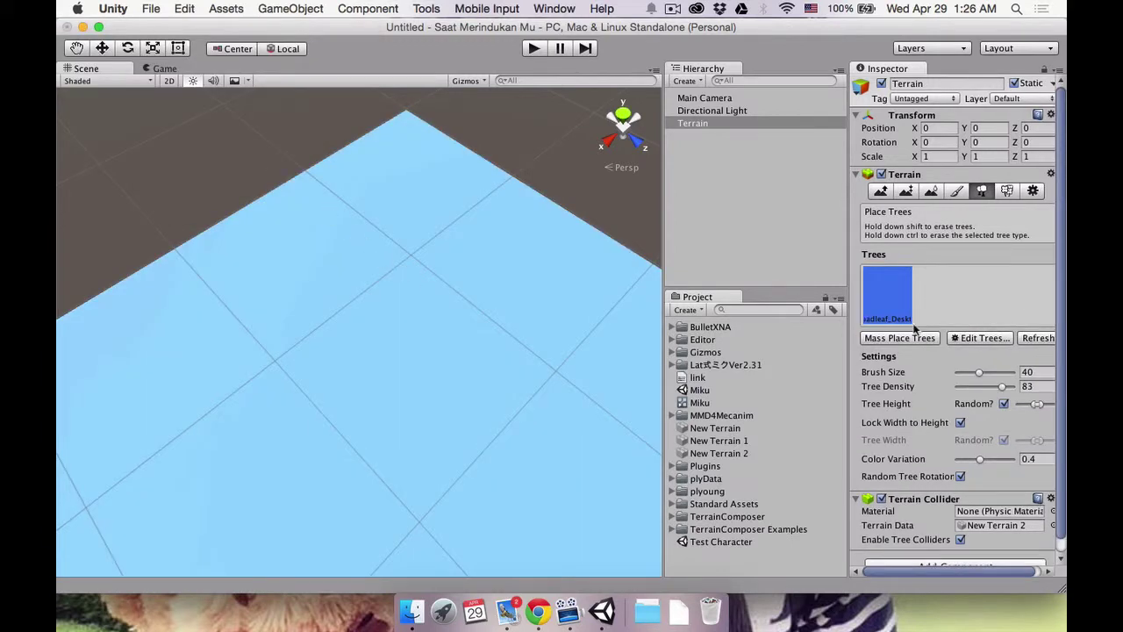
- With brush size 1, plant two broadleaf trees and orbit to inspect them
{"action": "left_click_drag", "start_coordinate": [980, 375], "coordinate": [954, 373]}
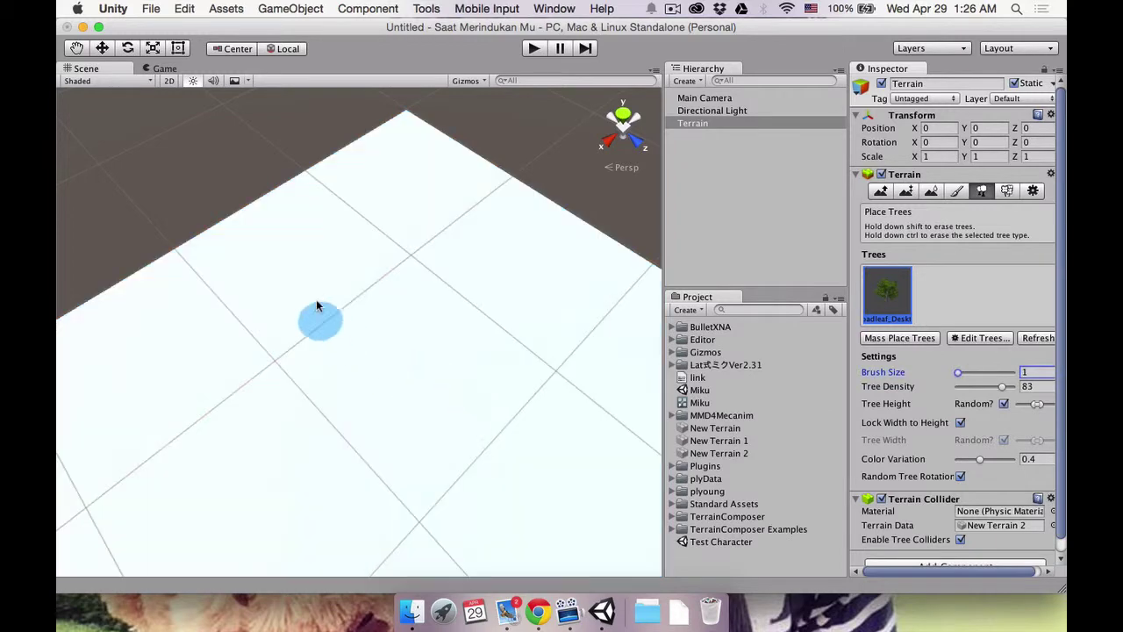
{"action": "left_click", "coordinate": [389, 243]}
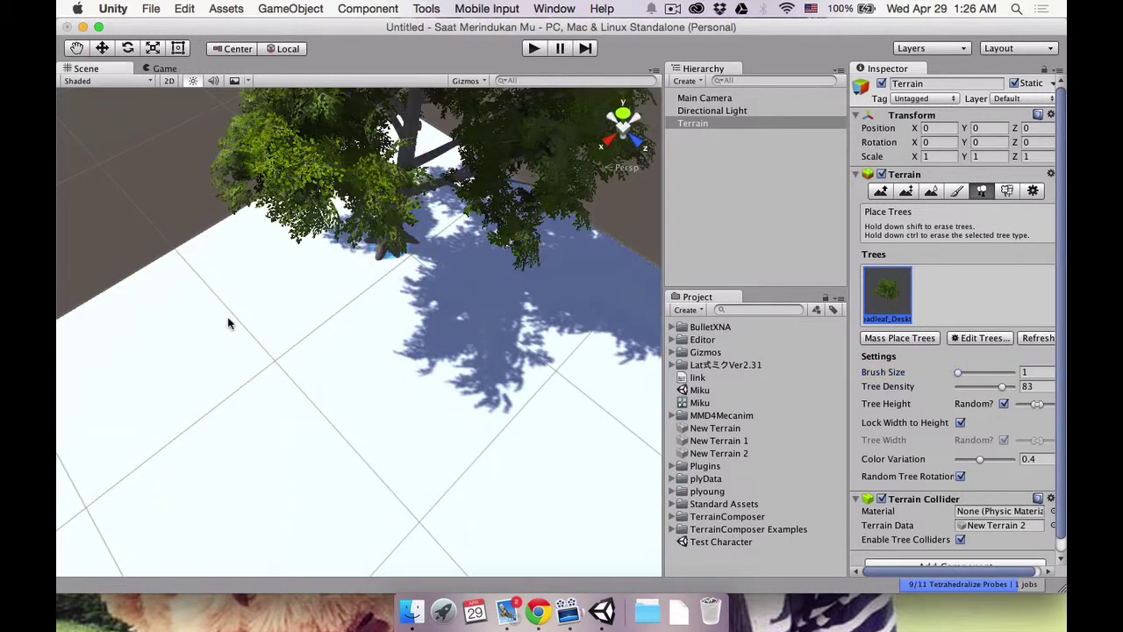
{"action": "left_click", "coordinate": [173, 520]}
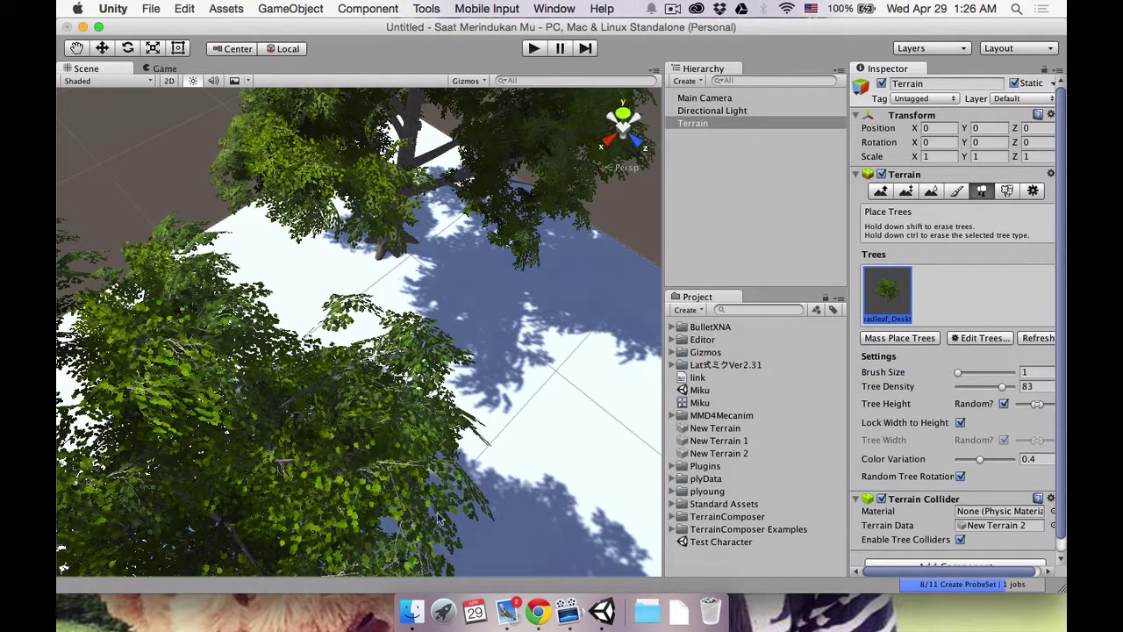
{"action": "left_click", "coordinate": [79, 46]}
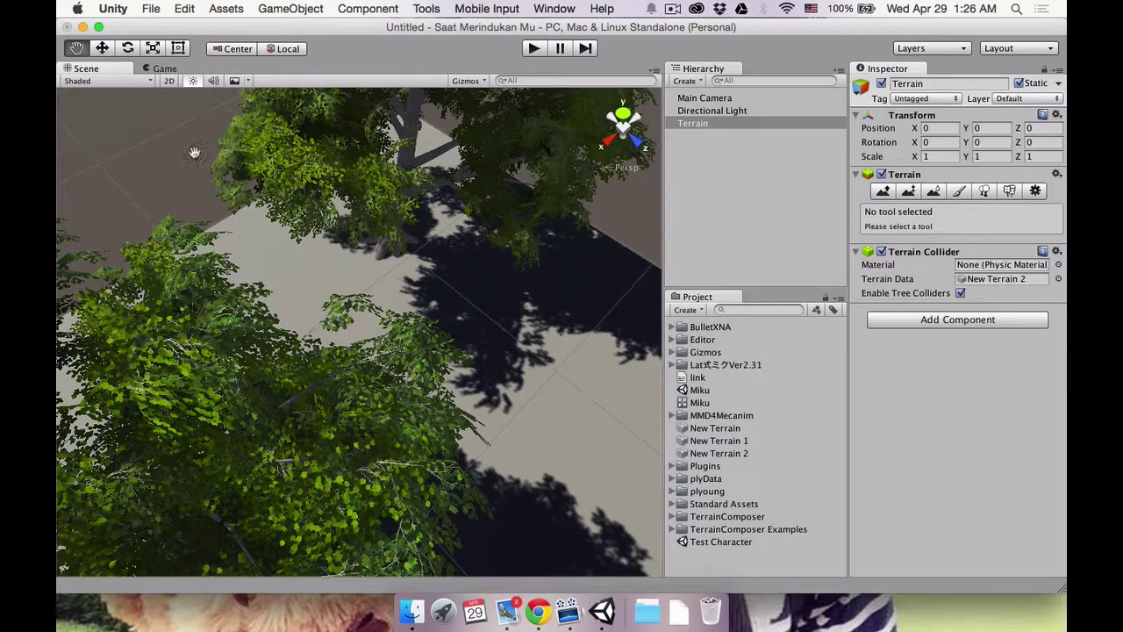
{"action": "mouse_move", "coordinate": [574, 384]}
{"action": "left_mouse_down", "text": "alt"}
{"action": "mouse_move", "coordinate": [279, 349]}
{"action": "mouse_move", "coordinate": [490, 375]}
{"action": "mouse_move", "coordinate": [527, 315]}
{"action": "left_mouse_up", "text": "alt"}
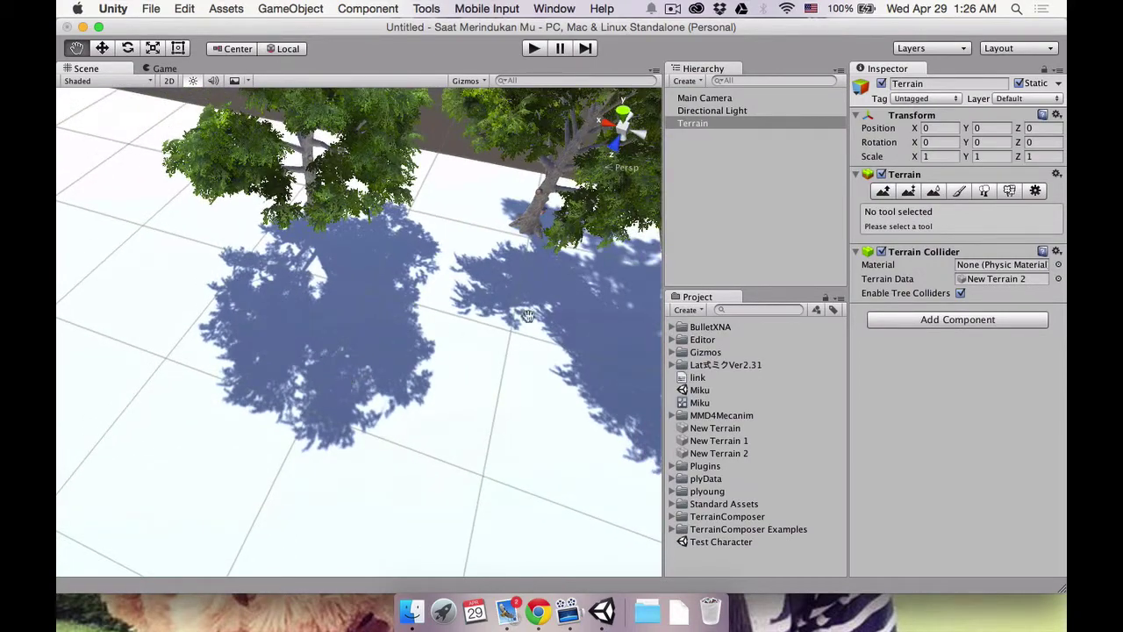
- Return to Place Trees and begin adding another tree type
{"action": "left_click", "coordinate": [985, 191]}
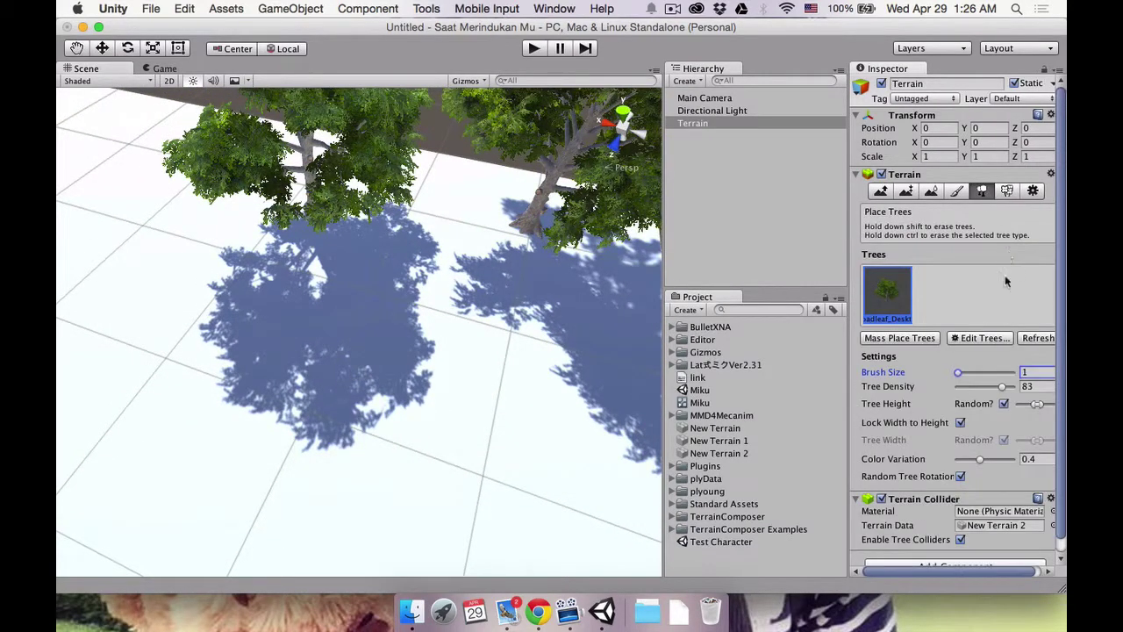
{"action": "left_click", "coordinate": [985, 340]}
{"action": "left_click", "coordinate": [985, 346]}
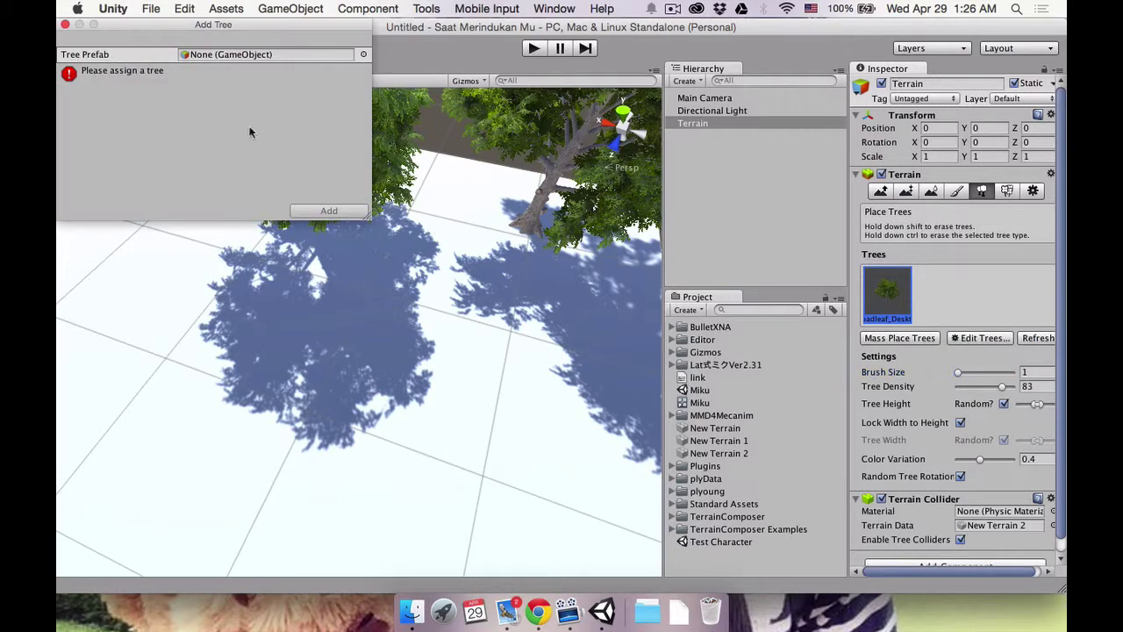
- Dismiss the empty Add Tree window and save the scene as Trees
{"action": "left_click", "coordinate": [65, 27]}
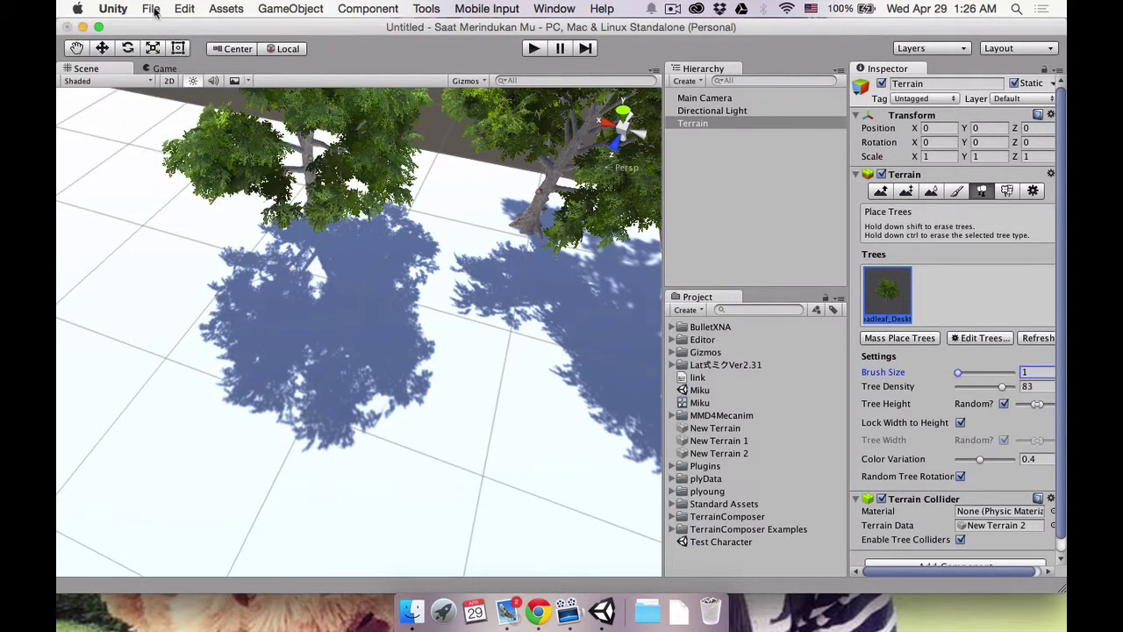
{"action": "left_click", "coordinate": [151, 8]}
{"action": "left_click", "coordinate": [487, 273]}
{"action": "key", "text": "super+s"}
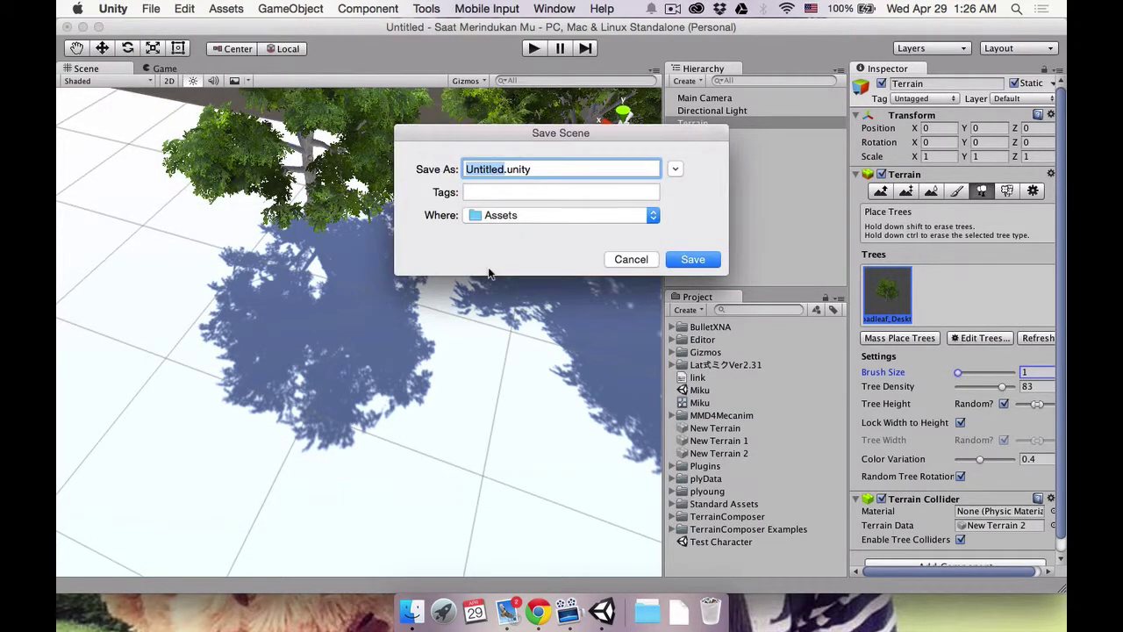
{"action": "type", "text": "Tree"}
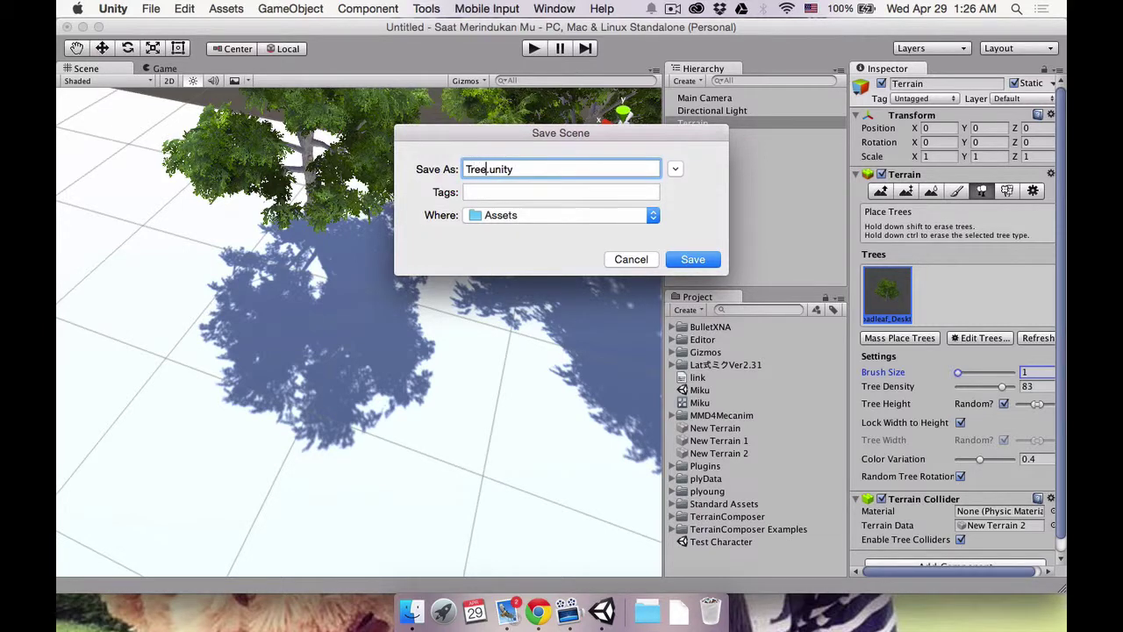
{"action": "type", "text": "s"}
{"action": "left_click", "coordinate": [707, 265]}
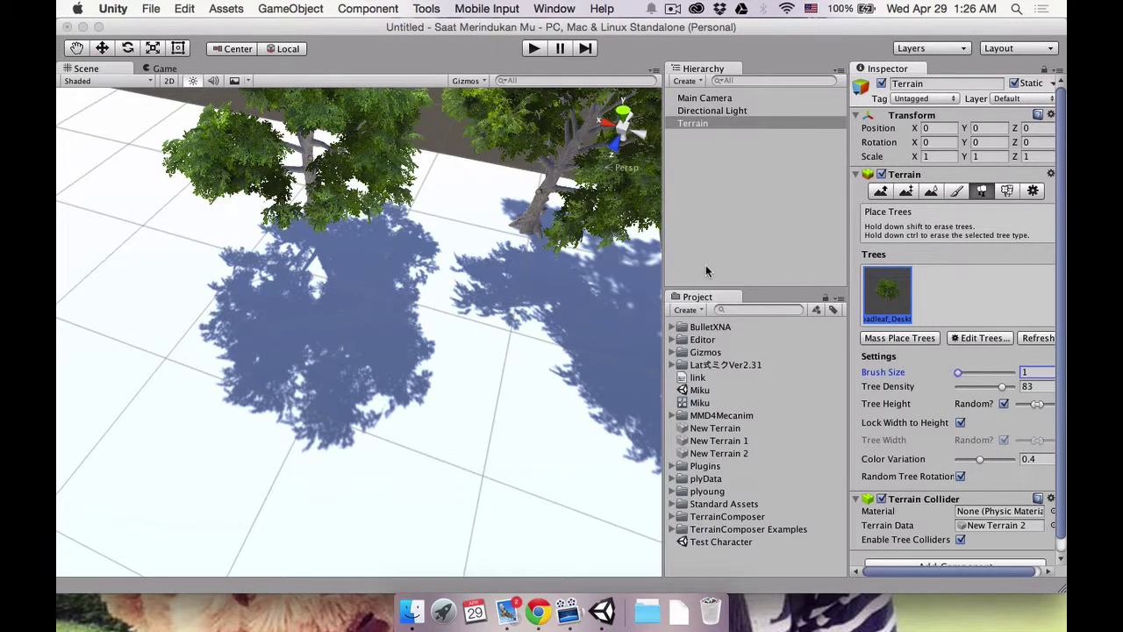
- Add Conifer_Desktop as a second tree type
{"action": "left_click", "coordinate": [984, 337]}
{"action": "left_click", "coordinate": [972, 346]}
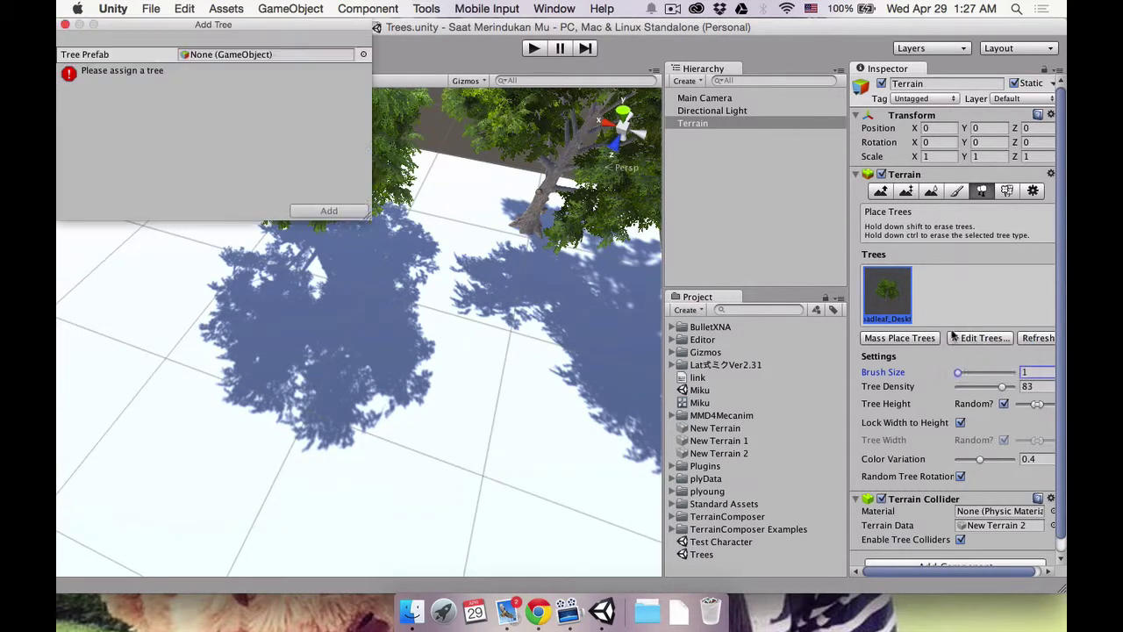
{"action": "left_click", "coordinate": [363, 54]}
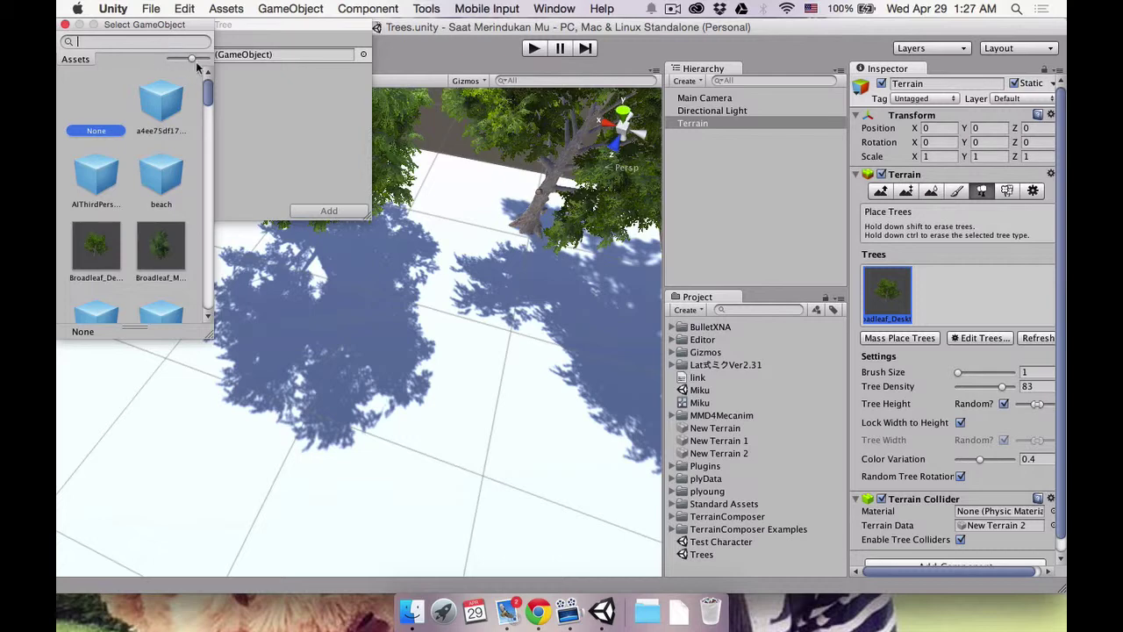
{"action": "left_click_drag", "start_coordinate": [193, 59], "coordinate": [96, 64]}
{"action": "left_click", "coordinate": [124, 225]}
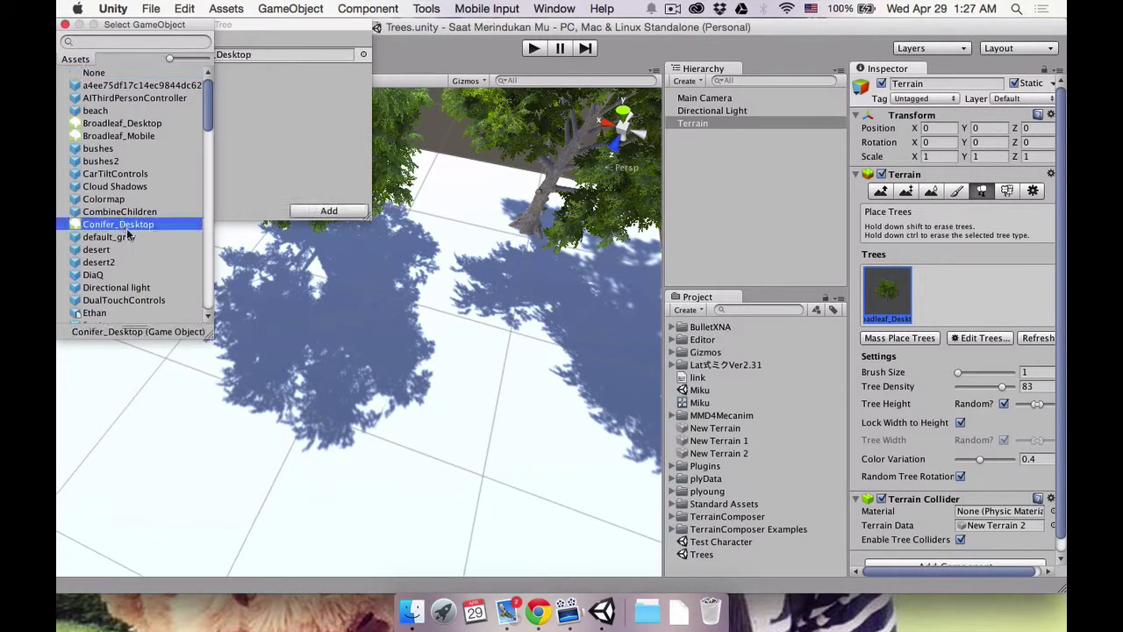
{"action": "left_click", "coordinate": [312, 217]}
{"action": "left_click", "coordinate": [318, 212]}
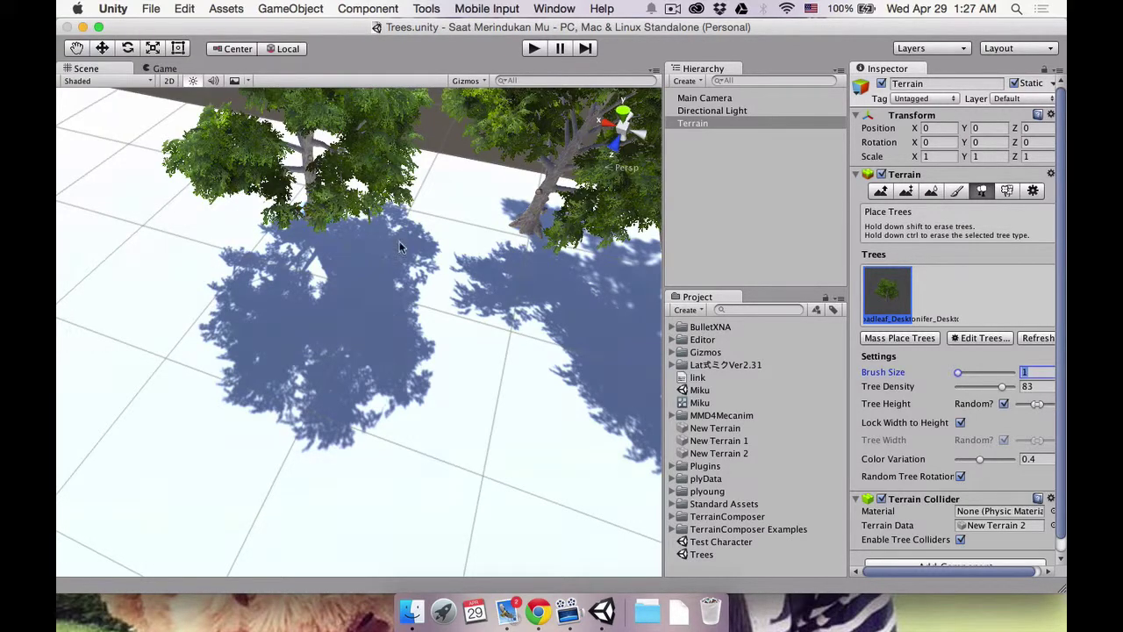
- Plant two conifers on the left of the terrain and save the scene
{"action": "left_click", "coordinate": [939, 292]}
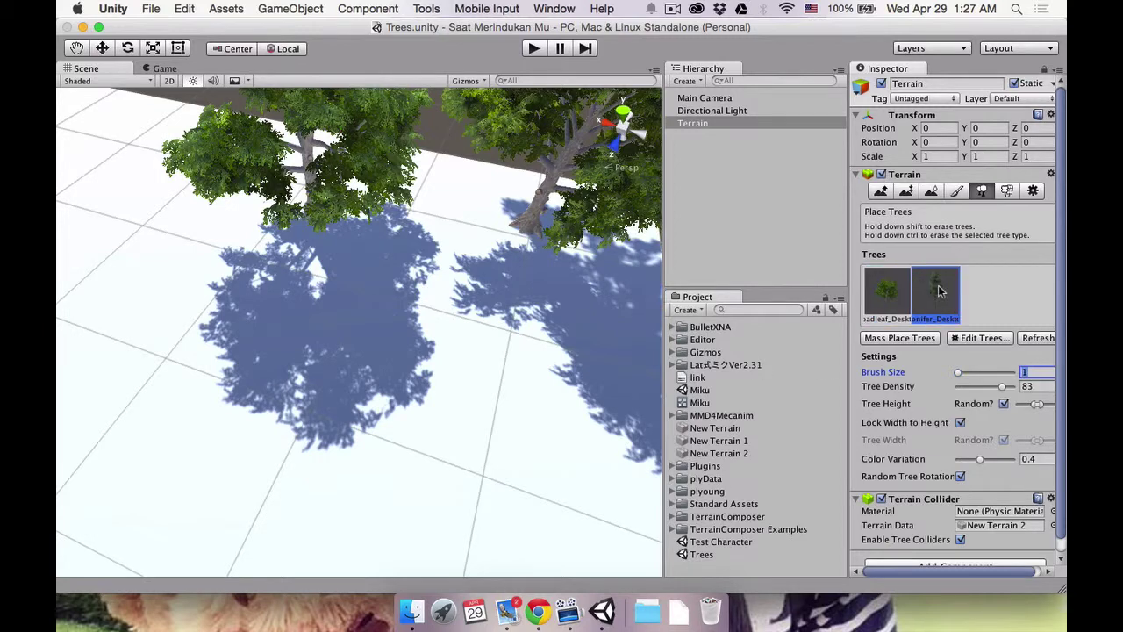
{"action": "left_click", "coordinate": [144, 398]}
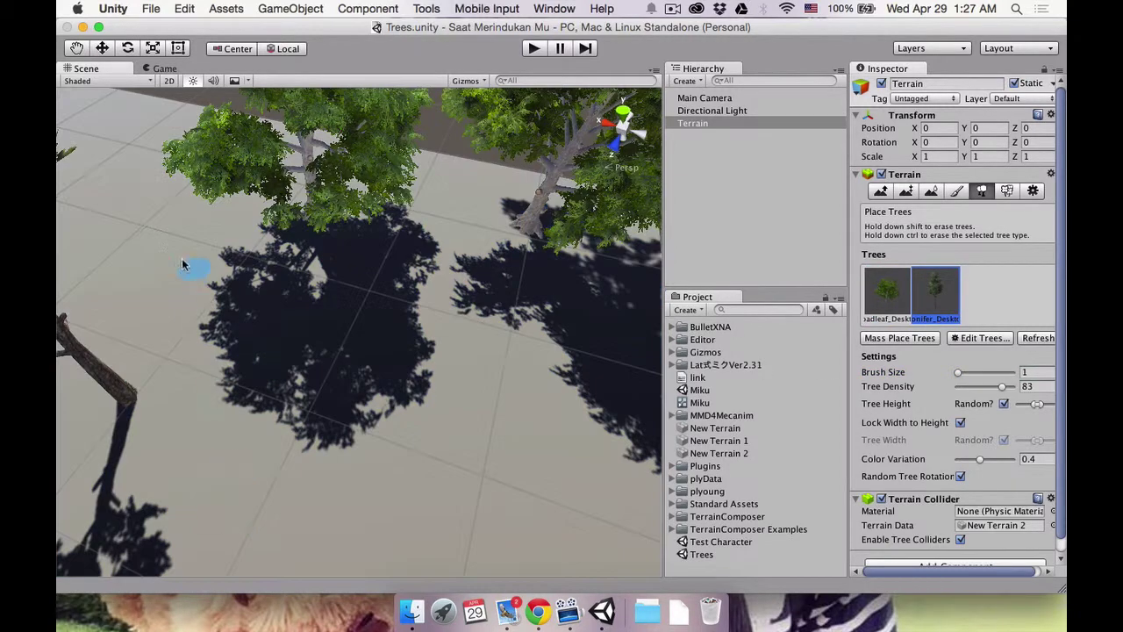
{"action": "left_click", "coordinate": [110, 186]}
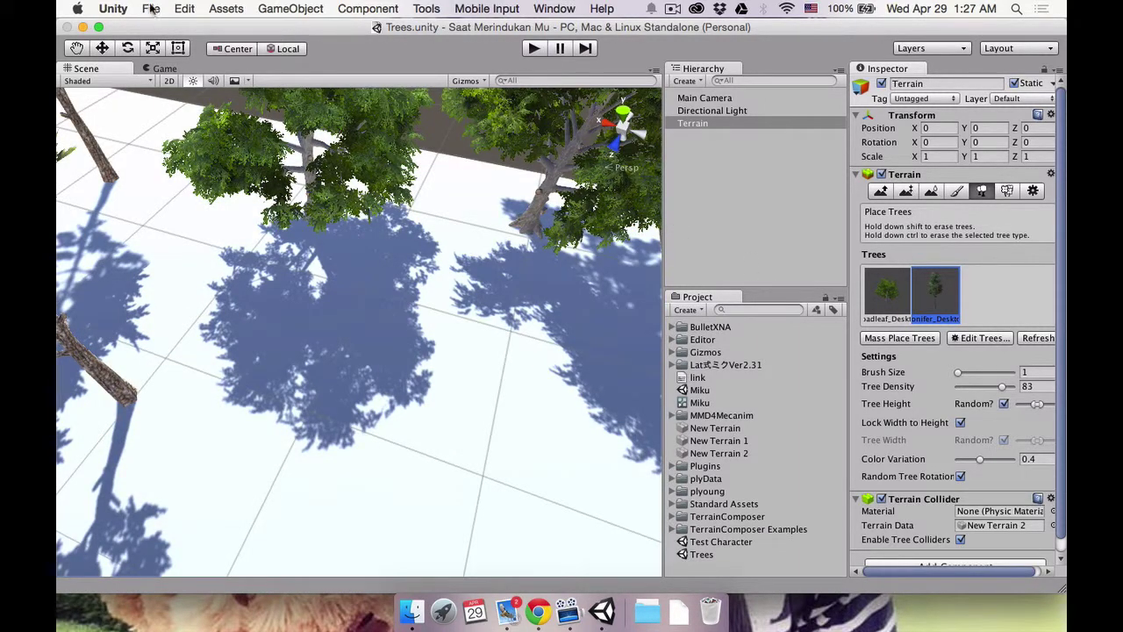
{"action": "left_click", "coordinate": [151, 9]}
{"action": "left_click", "coordinate": [162, 65]}
{"action": "left_click", "coordinate": [979, 339]}
- Add Palm_Desktop as the third tree type and select it for planting
{"action": "left_click", "coordinate": [986, 350]}
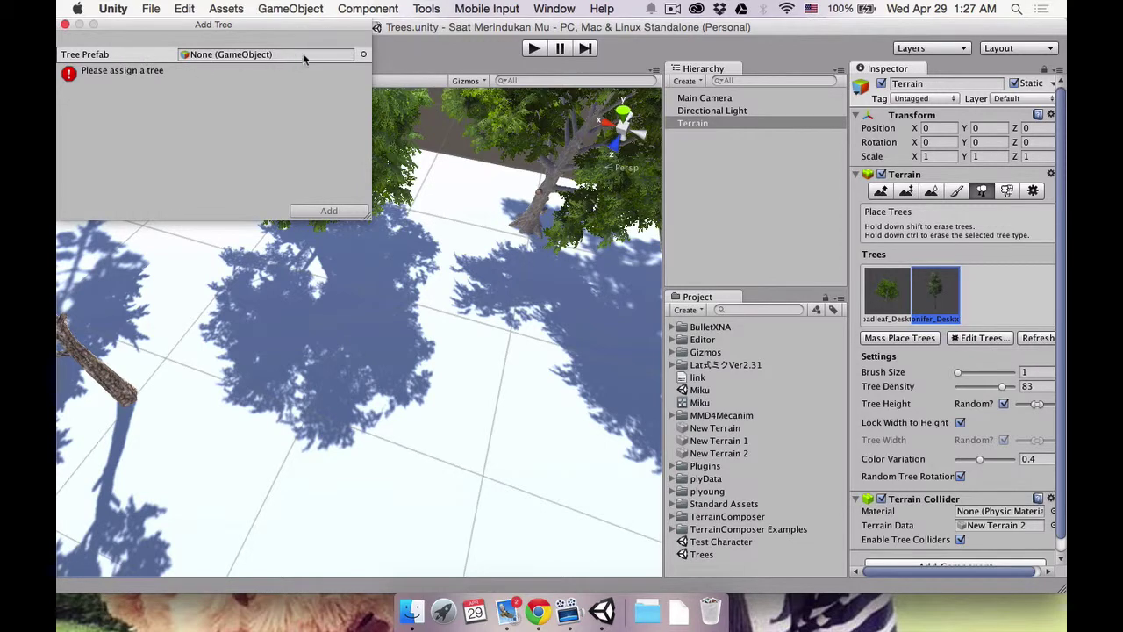
{"action": "left_click", "coordinate": [364, 55]}
{"action": "scroll", "coordinate": [144, 175], "scroll_direction": "down", "scroll_amount": 2}
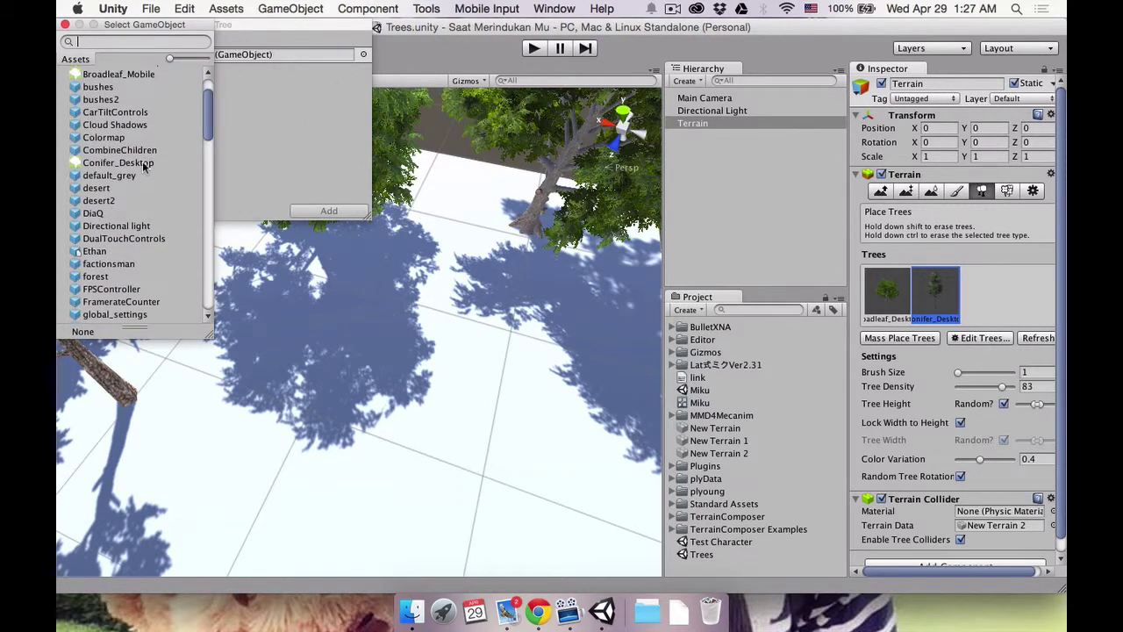
{"action": "scroll", "coordinate": [136, 158], "scroll_direction": "down", "scroll_amount": 10}
{"action": "scroll", "coordinate": [132, 151], "scroll_direction": "down", "scroll_amount": 5}
{"action": "scroll", "coordinate": [127, 147], "scroll_direction": "up", "scroll_amount": 2}
{"action": "scroll", "coordinate": [122, 142], "scroll_direction": "up", "scroll_amount": 2}
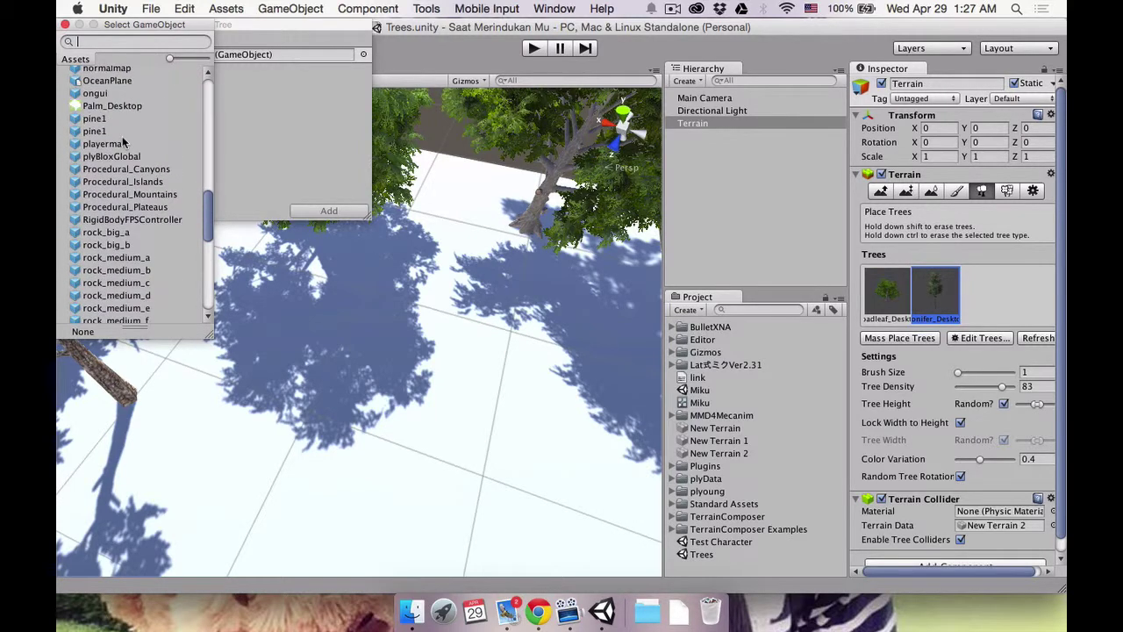
{"action": "scroll", "coordinate": [124, 143], "scroll_direction": "up", "scroll_amount": 1}
{"action": "left_click", "coordinate": [132, 116]}
{"action": "left_click", "coordinate": [295, 211]}
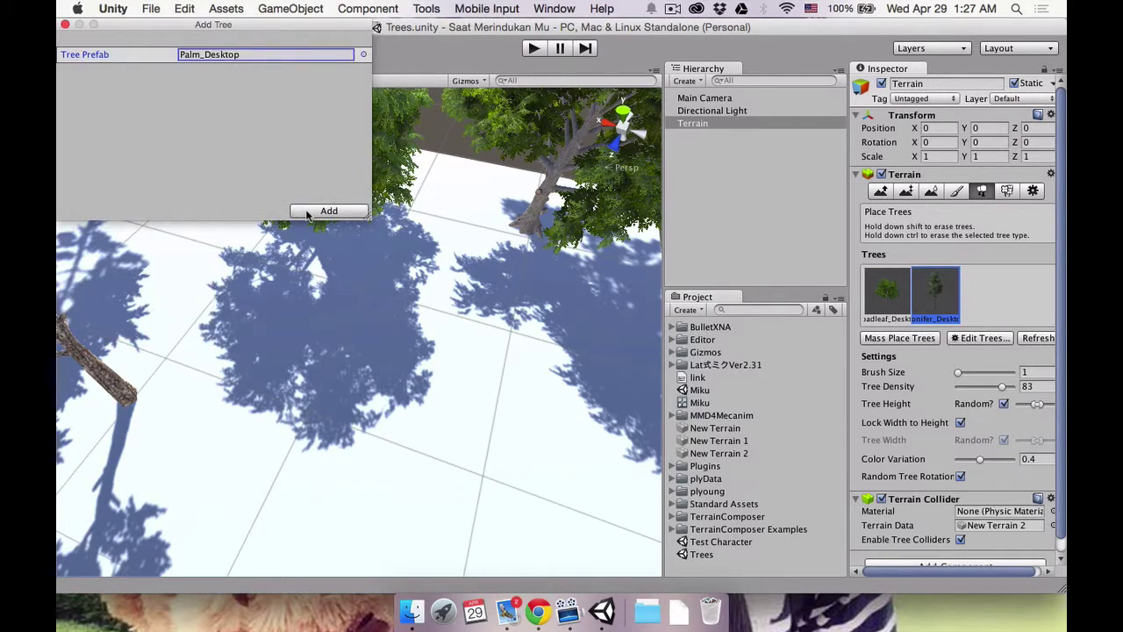
{"action": "left_click", "coordinate": [307, 214]}
{"action": "left_click", "coordinate": [1005, 301]}
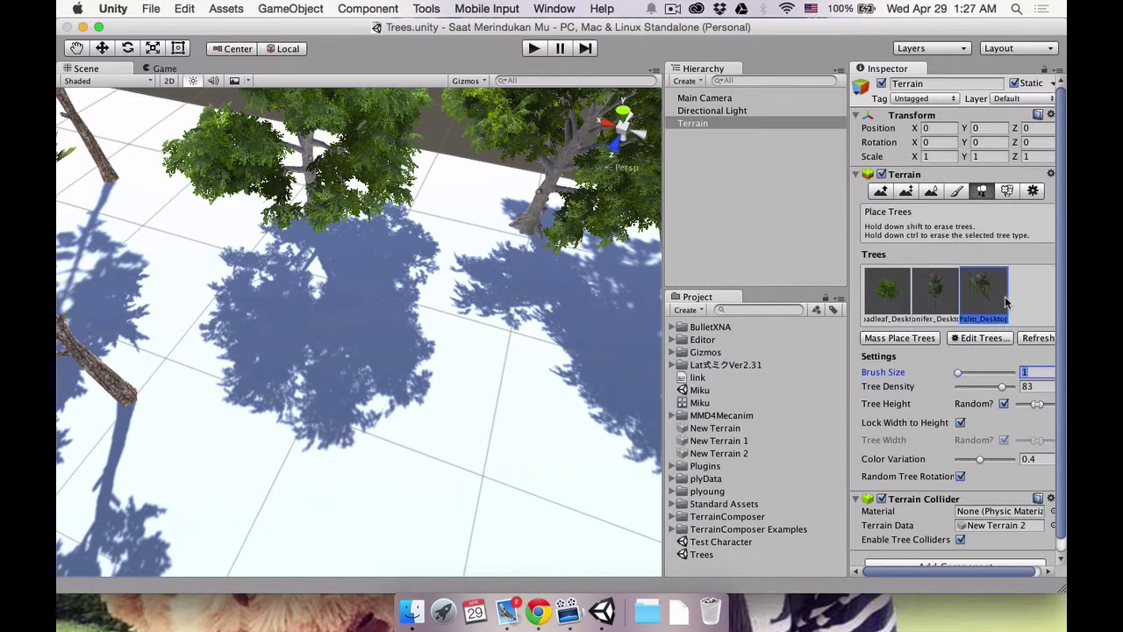
{"action": "scroll", "coordinate": [543, 405], "scroll_direction": "down", "scroll_amount": 2}
- Plant seven palm trees clustered near the middle of the terrain
{"action": "scroll", "coordinate": [543, 405], "scroll_direction": "down", "scroll_amount": 2}
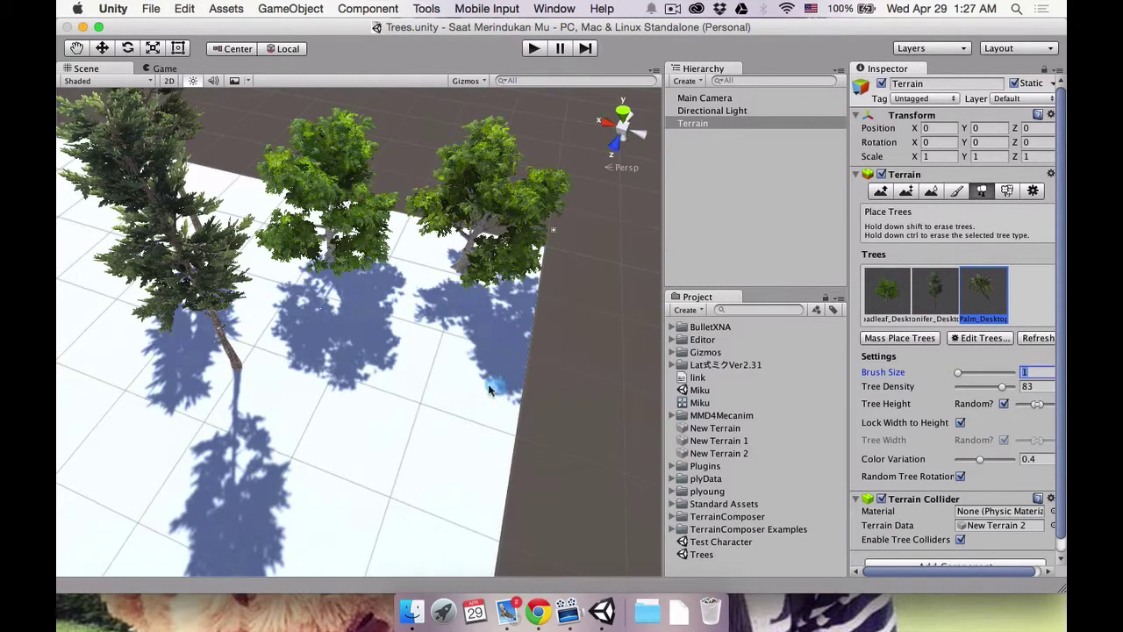
{"action": "left_click", "coordinate": [342, 439]}
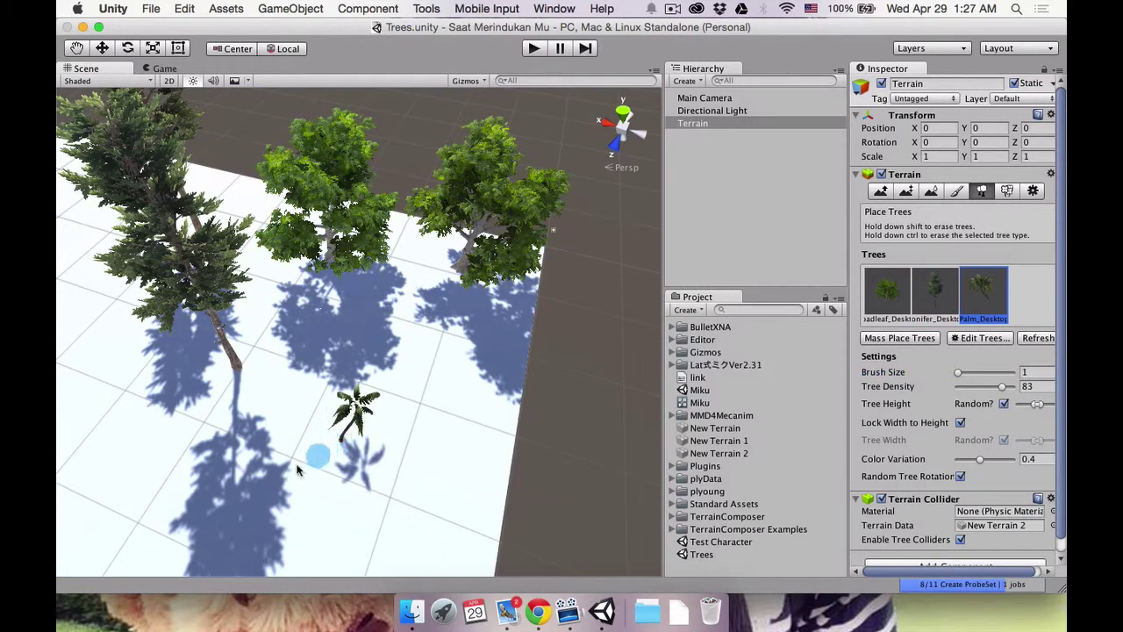
{"action": "left_click", "coordinate": [443, 397]}
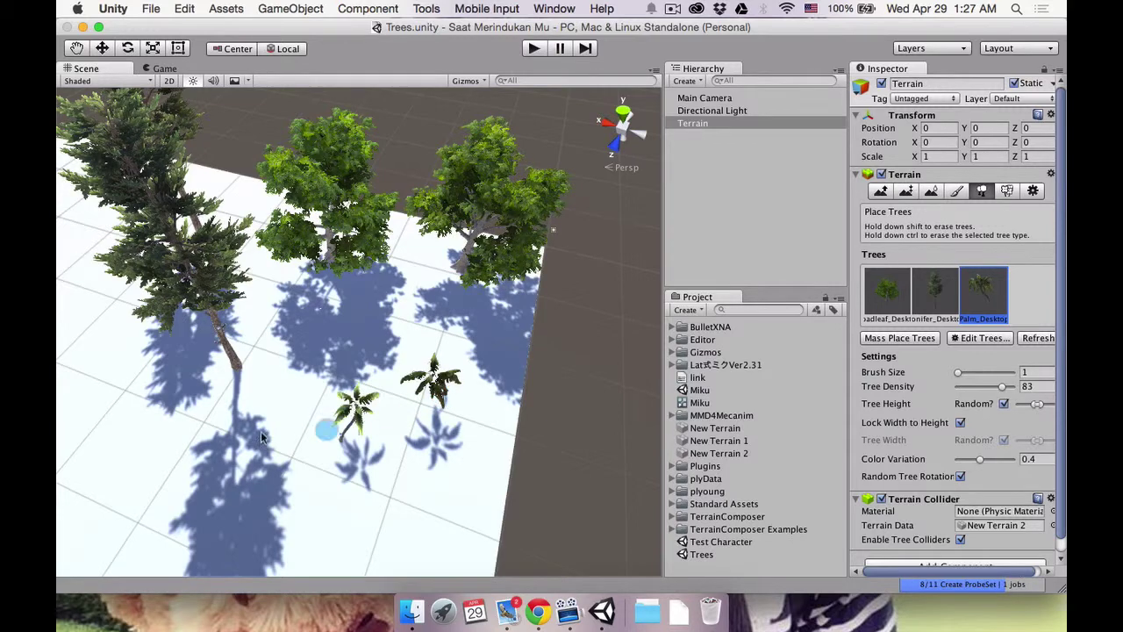
{"action": "left_click", "coordinate": [376, 451]}
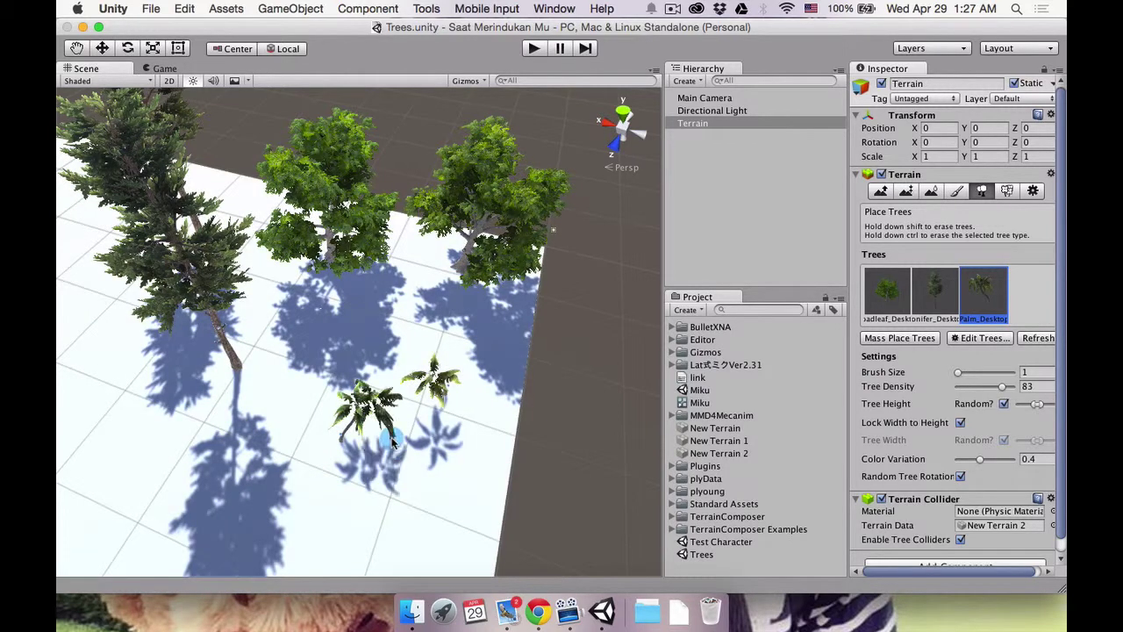
{"action": "left_click", "coordinate": [430, 446]}
{"action": "left_click", "coordinate": [483, 417]}
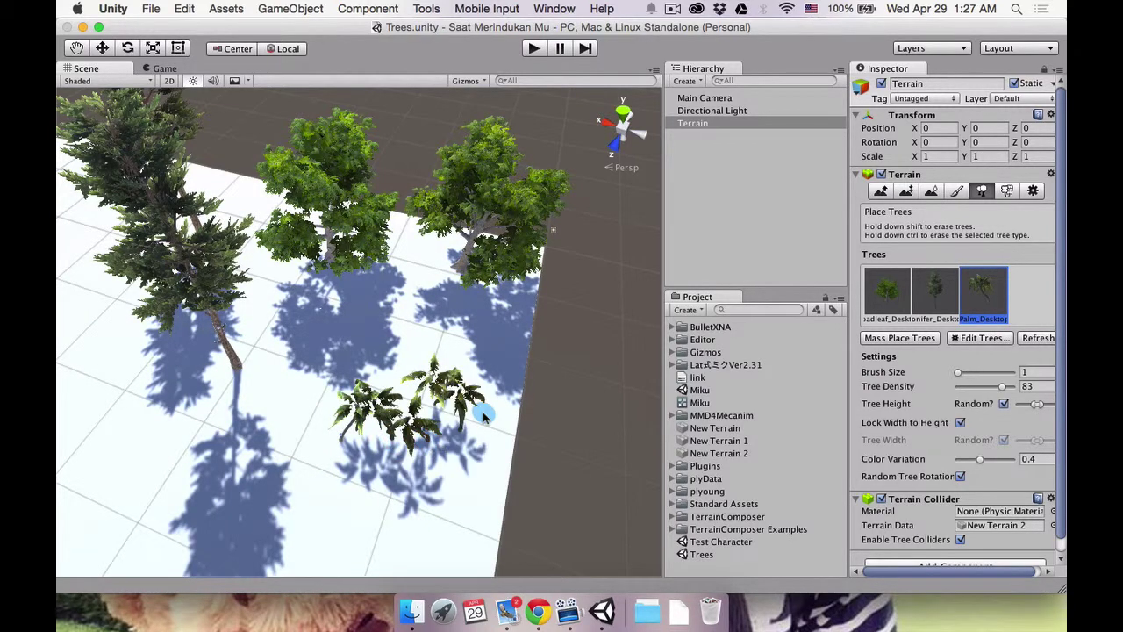
{"action": "left_click", "coordinate": [397, 355]}
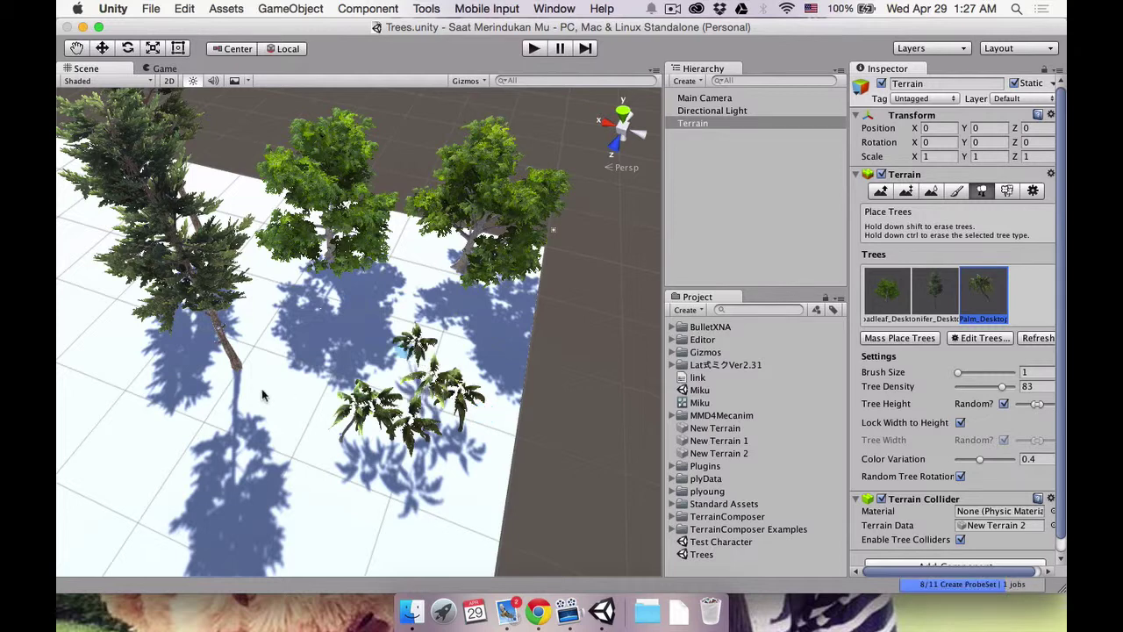
{"action": "left_click", "coordinate": [238, 417]}
- Save the Trees scene and scroll through the Terrain Inspector
{"action": "left_click", "coordinate": [148, 9]}
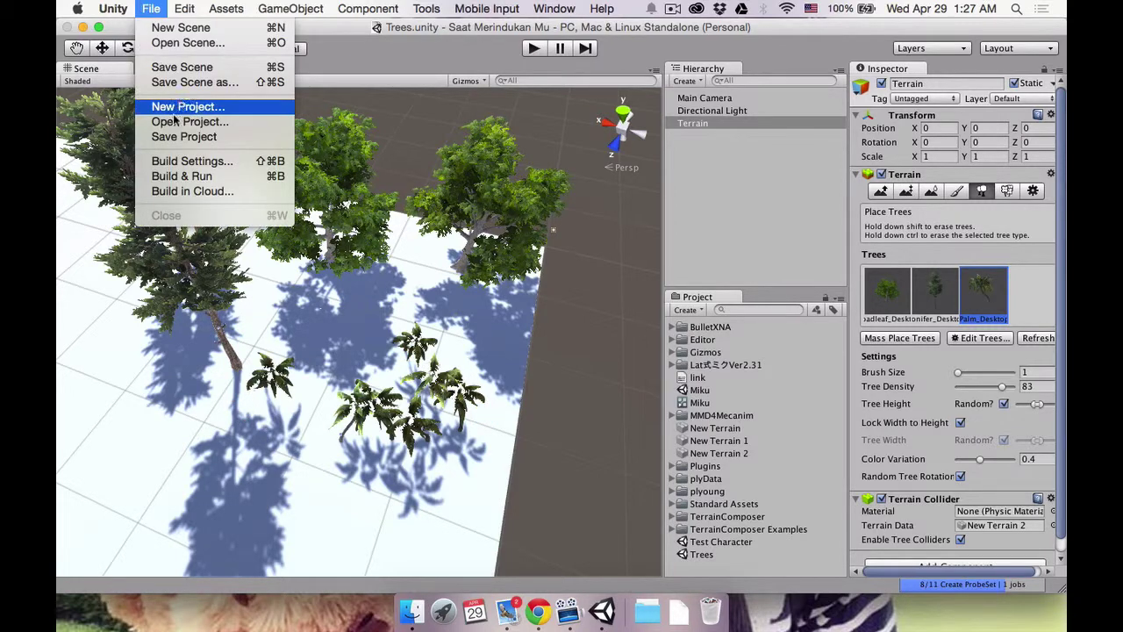
{"action": "left_click", "coordinate": [191, 68]}
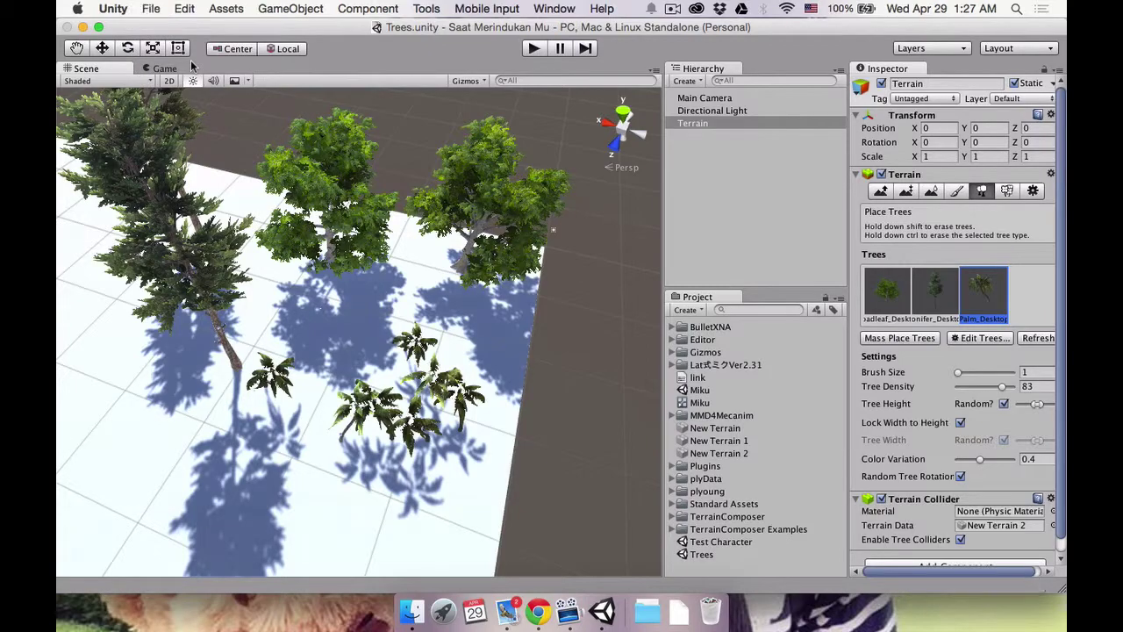
{"action": "scroll", "coordinate": [325, 204], "scroll_direction": "down", "scroll_amount": 5}
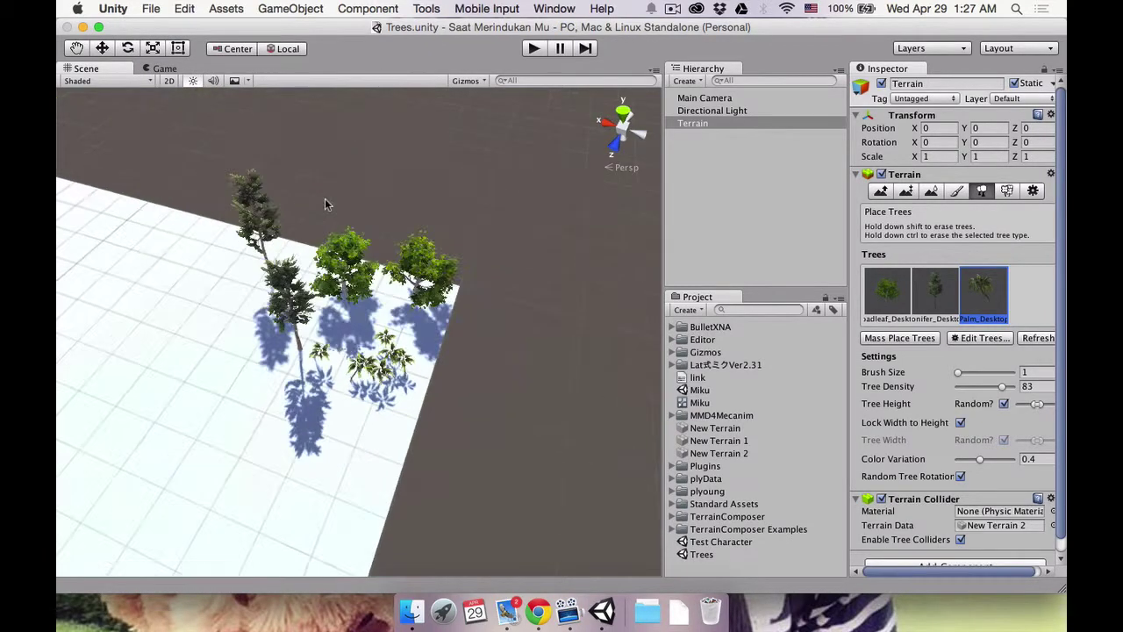
{"action": "scroll", "coordinate": [326, 203], "scroll_direction": "up", "scroll_amount": 2}
{"action": "scroll", "coordinate": [326, 203], "scroll_direction": "up", "scroll_amount": 5}
{"action": "scroll", "coordinate": [325, 205], "scroll_direction": "down", "scroll_amount": 1}
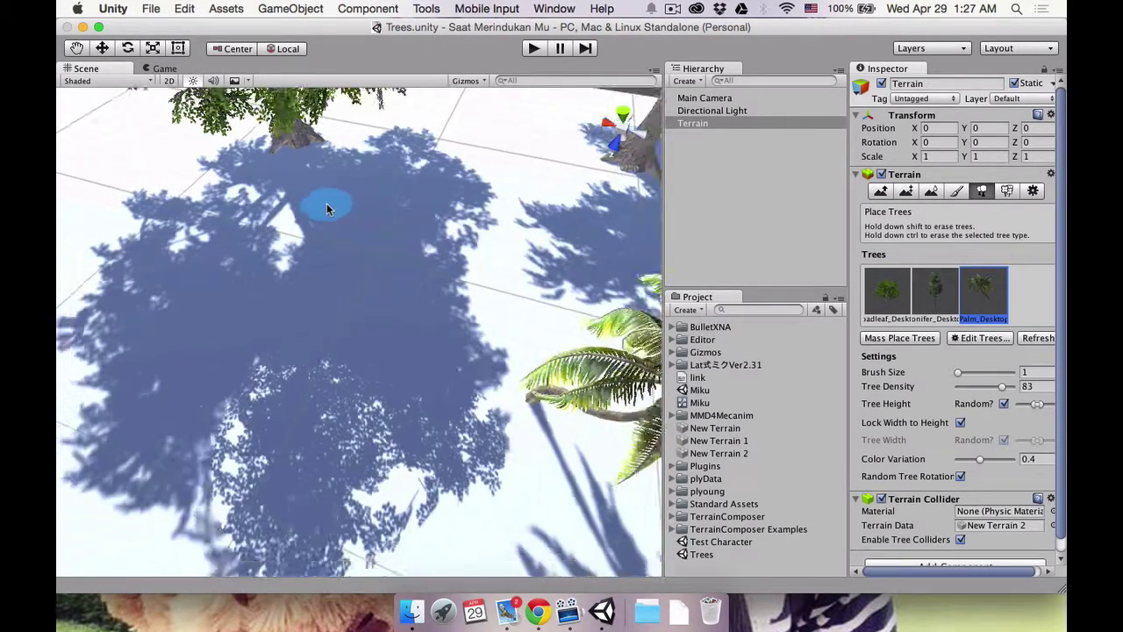
{"action": "scroll", "coordinate": [326, 206], "scroll_direction": "down", "scroll_amount": 2}
{"action": "scroll", "coordinate": [326, 205], "scroll_direction": "down", "scroll_amount": 2}
{"action": "scroll", "coordinate": [330, 209], "scroll_direction": "up", "scroll_amount": 3}
{"action": "scroll", "coordinate": [333, 210], "scroll_direction": "up", "scroll_amount": 1}
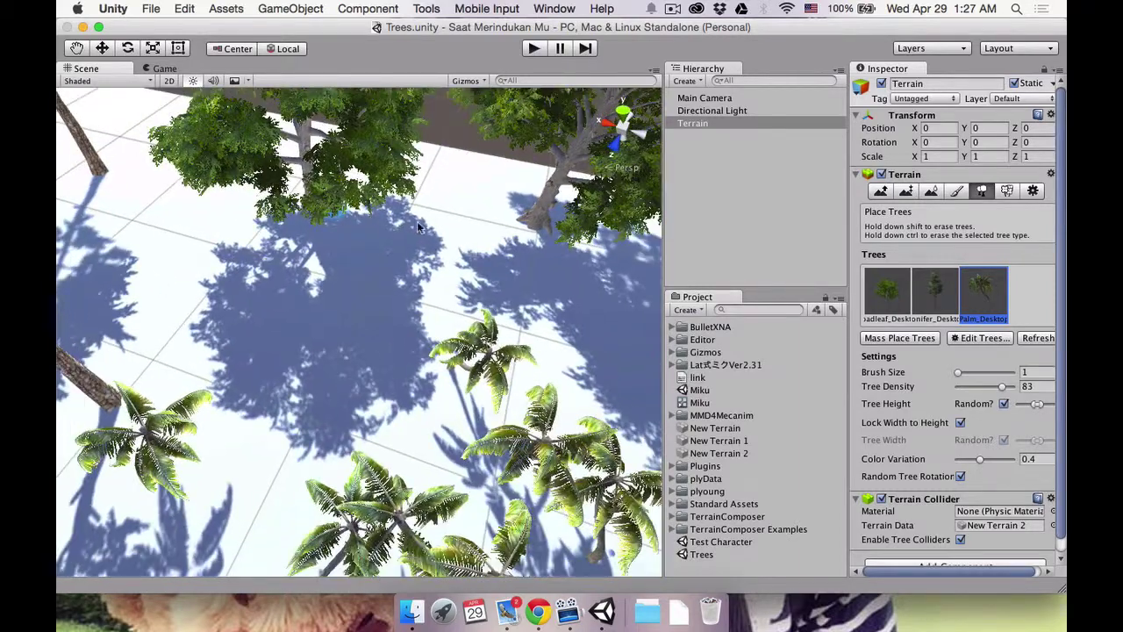
{"action": "scroll", "coordinate": [418, 221], "scroll_direction": "down", "scroll_amount": 2}
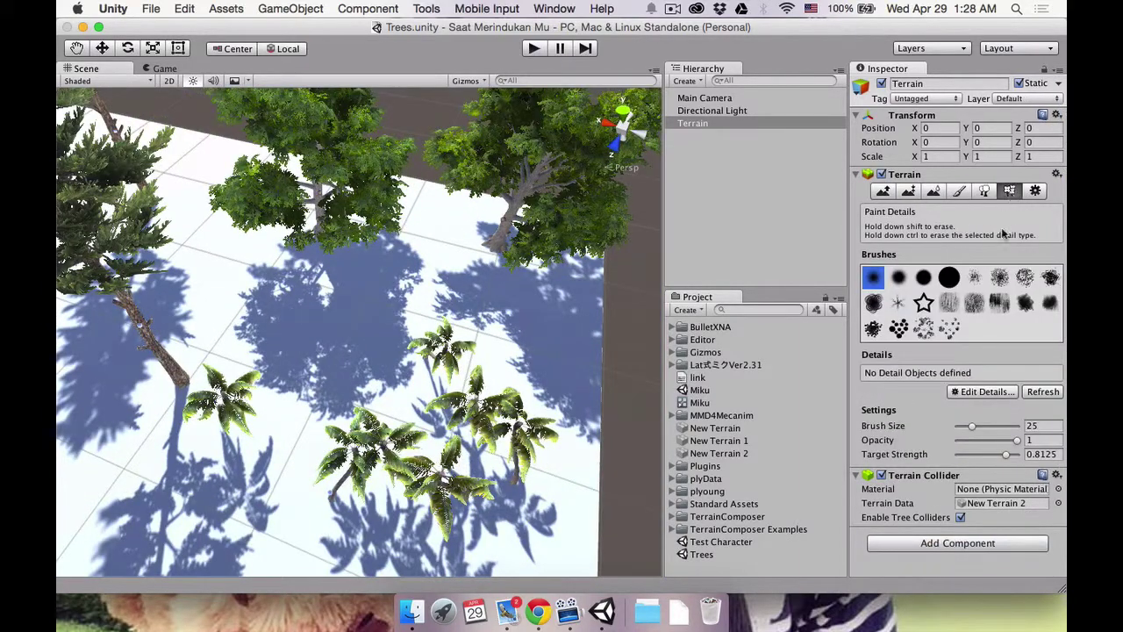
- Start adding a grass texture detail, browsing the texture picker and first picking grass1
{"action": "left_click", "coordinate": [992, 390]}
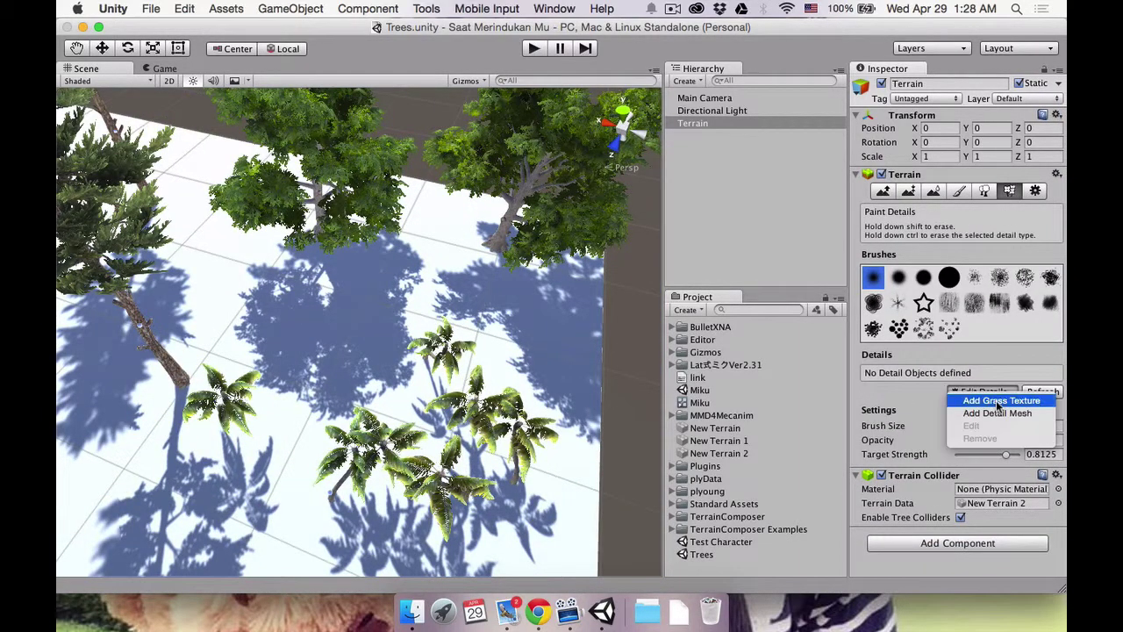
{"action": "left_click", "coordinate": [1000, 400]}
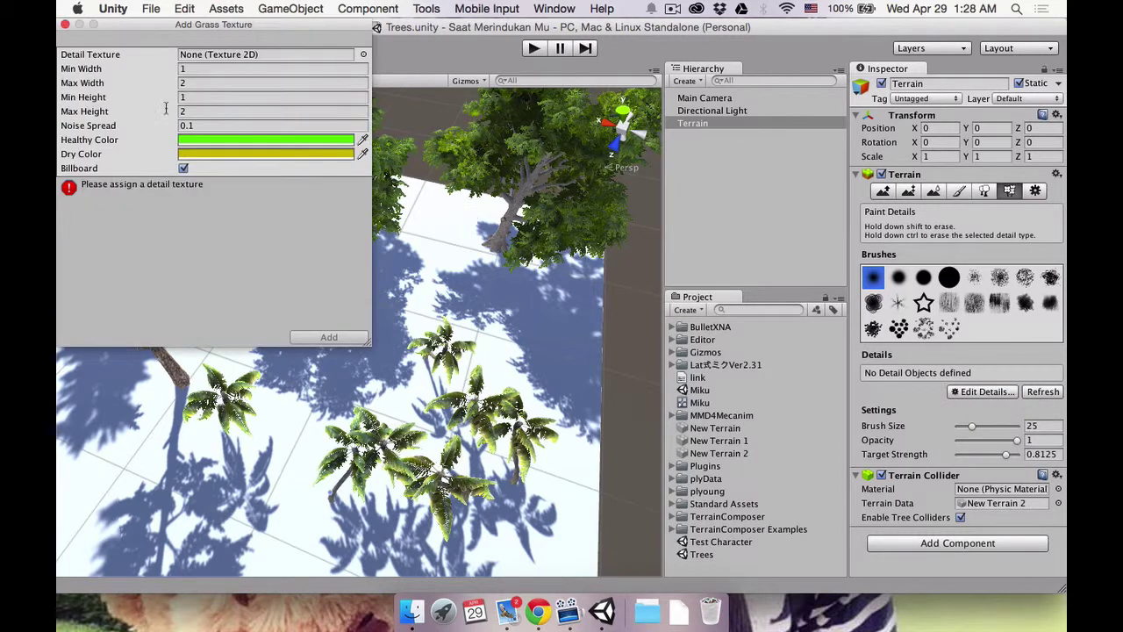
{"action": "left_click", "coordinate": [363, 55]}
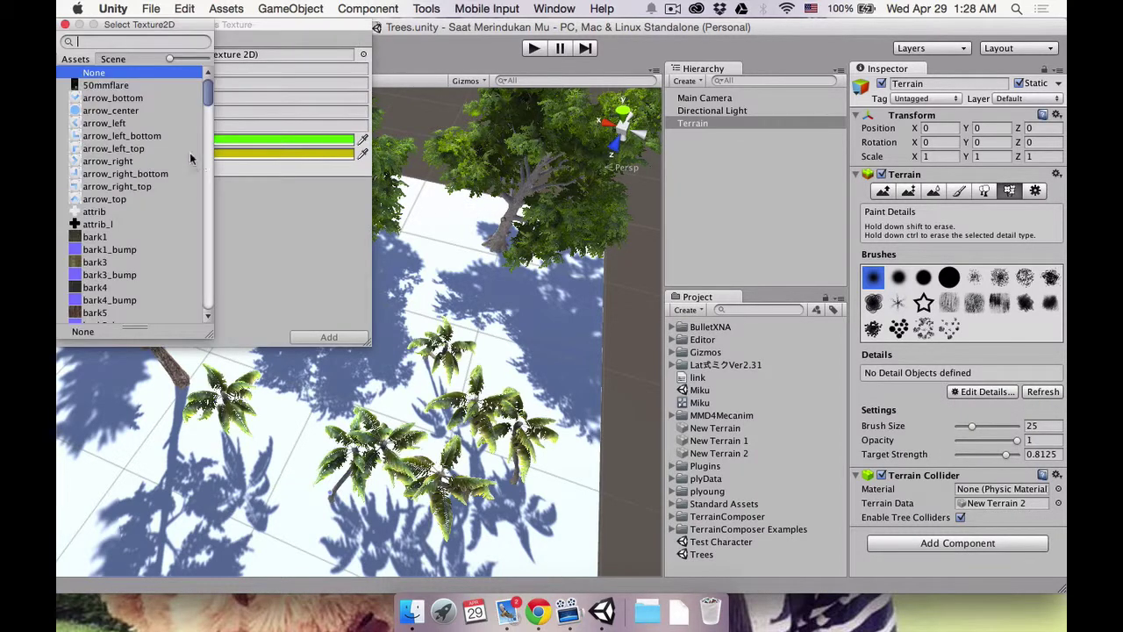
{"action": "scroll", "coordinate": [157, 124], "scroll_direction": "down", "scroll_amount": 5}
{"action": "scroll", "coordinate": [157, 123], "scroll_direction": "down", "scroll_amount": 3}
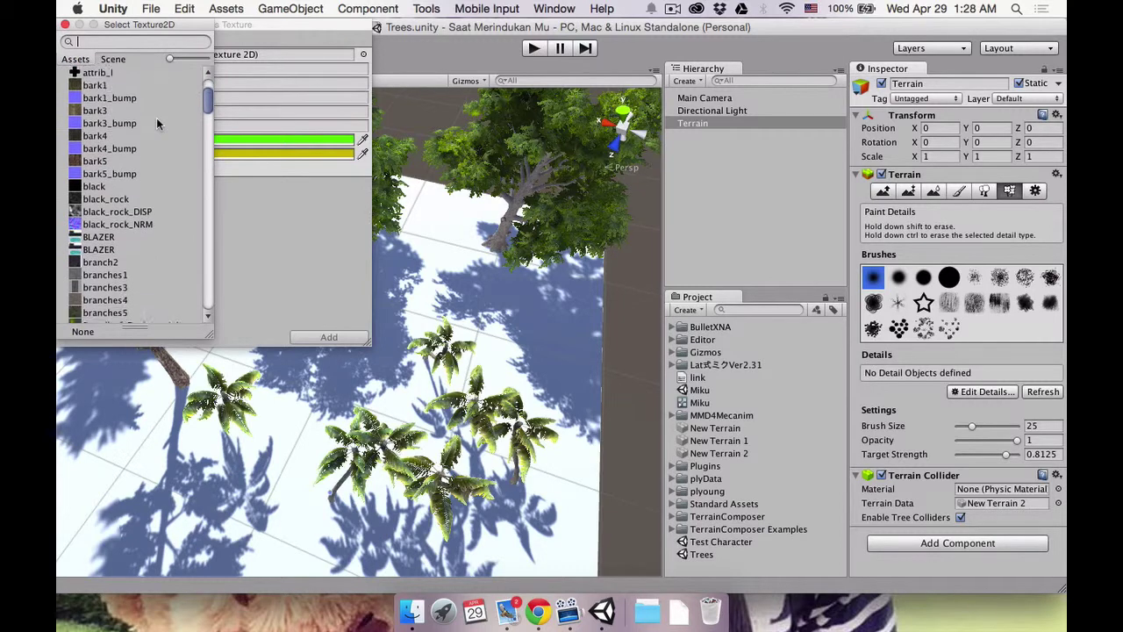
{"action": "scroll", "coordinate": [157, 123], "scroll_direction": "down", "scroll_amount": 2}
{"action": "scroll", "coordinate": [157, 124], "scroll_direction": "down", "scroll_amount": 2}
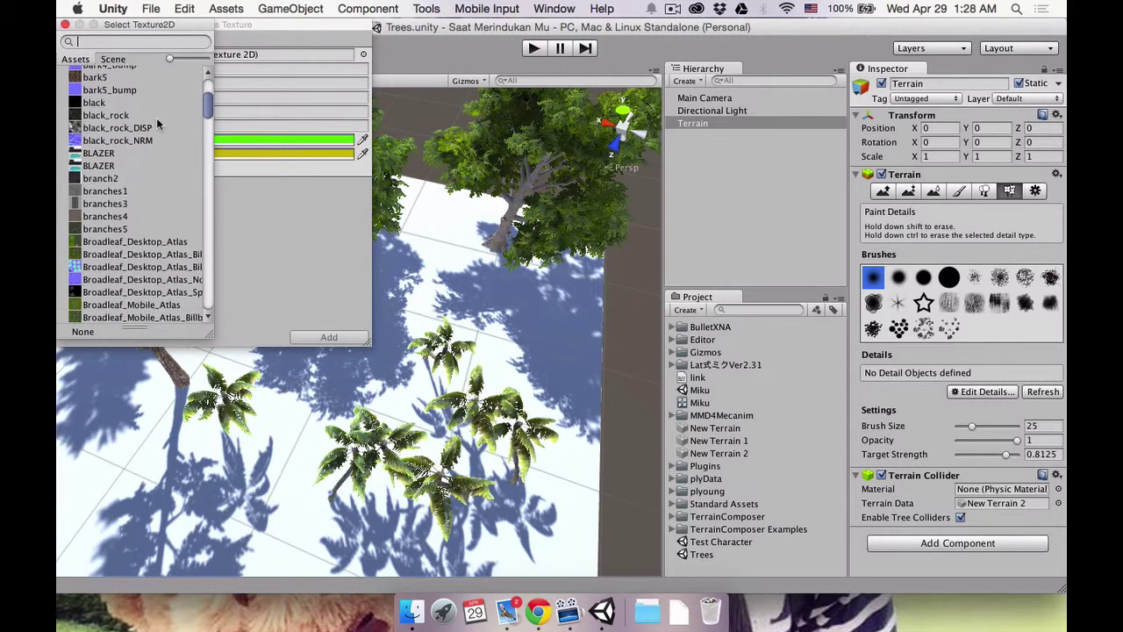
{"action": "scroll", "coordinate": [157, 124], "scroll_direction": "down", "scroll_amount": 3}
{"action": "scroll", "coordinate": [157, 124], "scroll_direction": "down", "scroll_amount": 3}
{"action": "scroll", "coordinate": [157, 123], "scroll_direction": "down", "scroll_amount": 2}
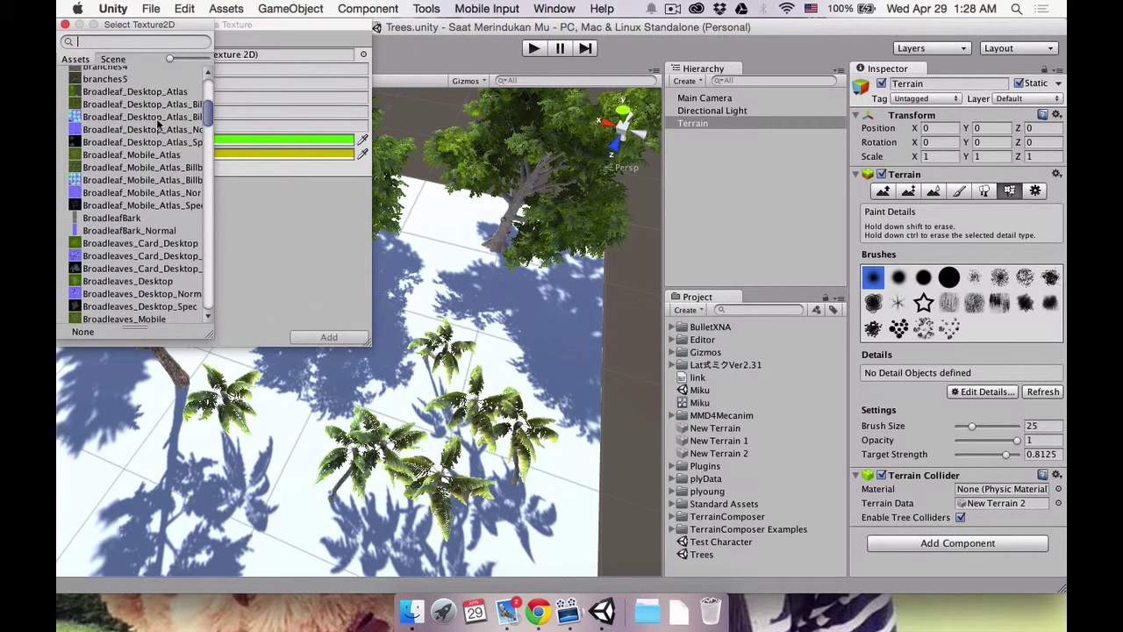
{"action": "scroll", "coordinate": [157, 124], "scroll_direction": "down", "scroll_amount": 2}
{"action": "scroll", "coordinate": [157, 124], "scroll_direction": "down", "scroll_amount": 2}
{"action": "scroll", "coordinate": [157, 123], "scroll_direction": "down", "scroll_amount": 2}
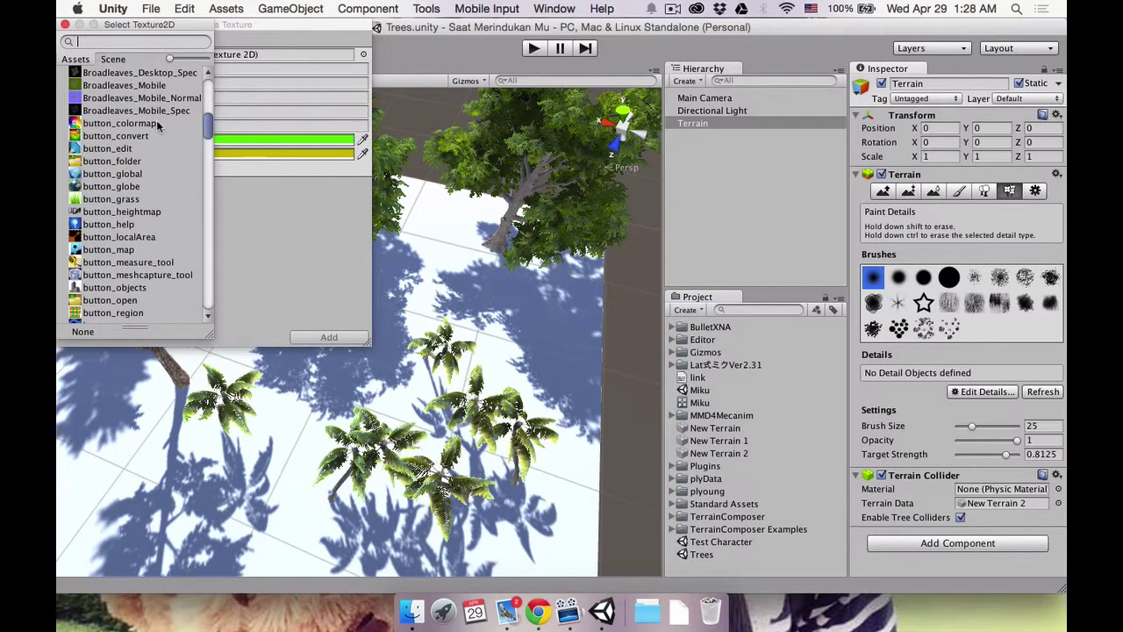
{"action": "scroll", "coordinate": [143, 208], "scroll_direction": "down", "scroll_amount": 3}
{"action": "scroll", "coordinate": [143, 208], "scroll_direction": "down", "scroll_amount": 2}
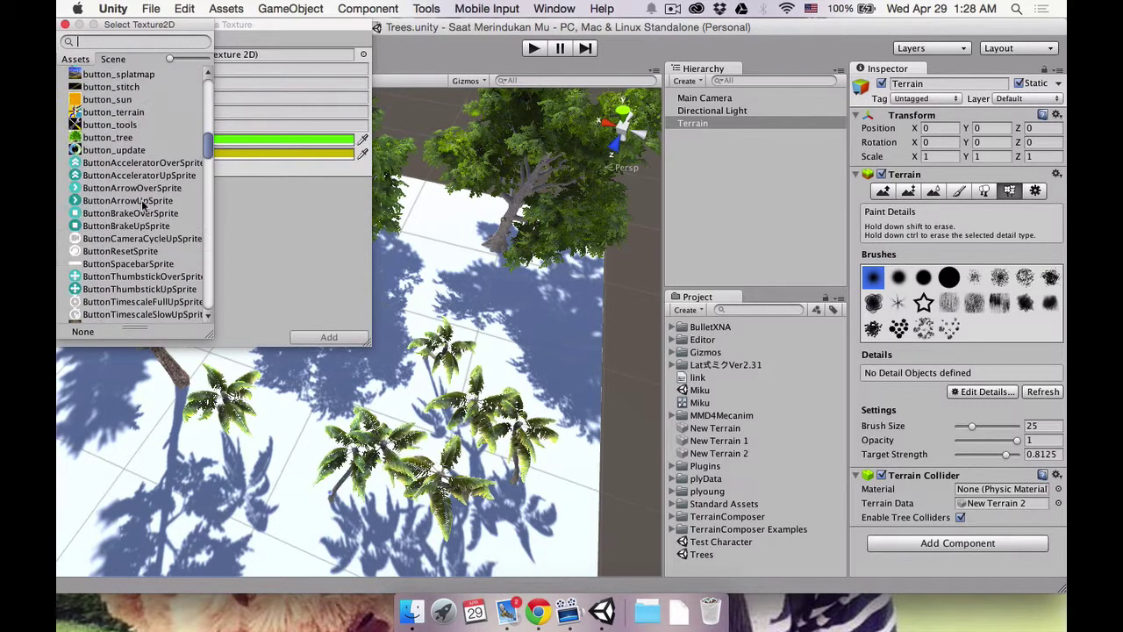
{"action": "scroll", "coordinate": [143, 208], "scroll_direction": "down", "scroll_amount": 2}
{"action": "scroll", "coordinate": [143, 207], "scroll_direction": "down", "scroll_amount": 5}
{"action": "scroll", "coordinate": [143, 208], "scroll_direction": "up", "scroll_amount": 1}
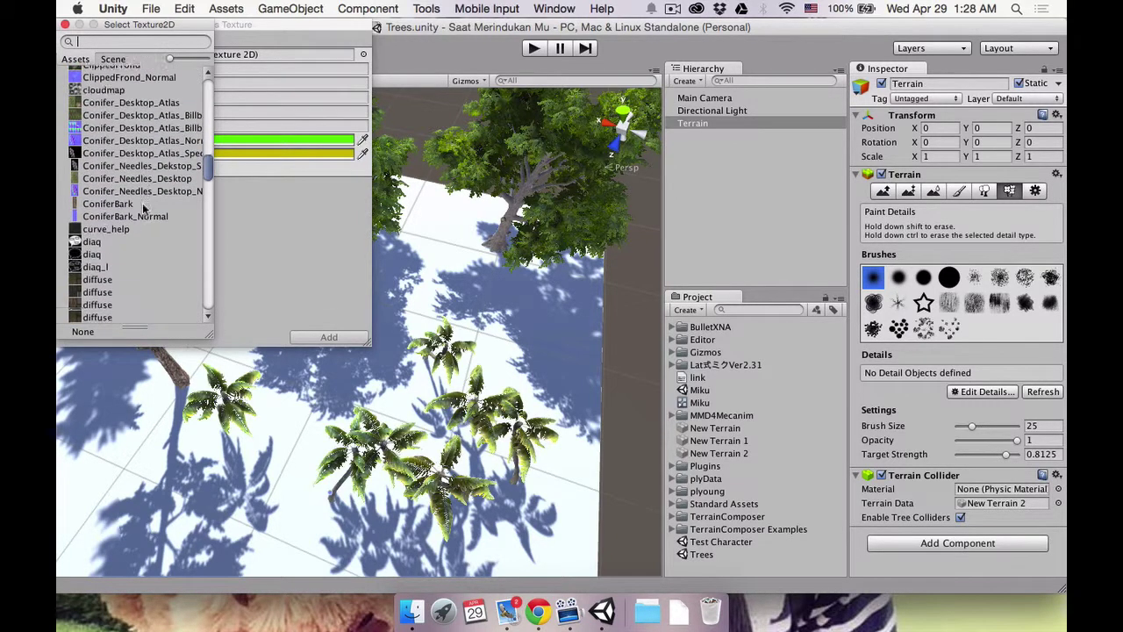
{"action": "scroll", "coordinate": [143, 208], "scroll_direction": "up", "scroll_amount": 1}
{"action": "scroll", "coordinate": [143, 207], "scroll_direction": "down", "scroll_amount": 3}
{"action": "scroll", "coordinate": [143, 208], "scroll_direction": "down", "scroll_amount": 3}
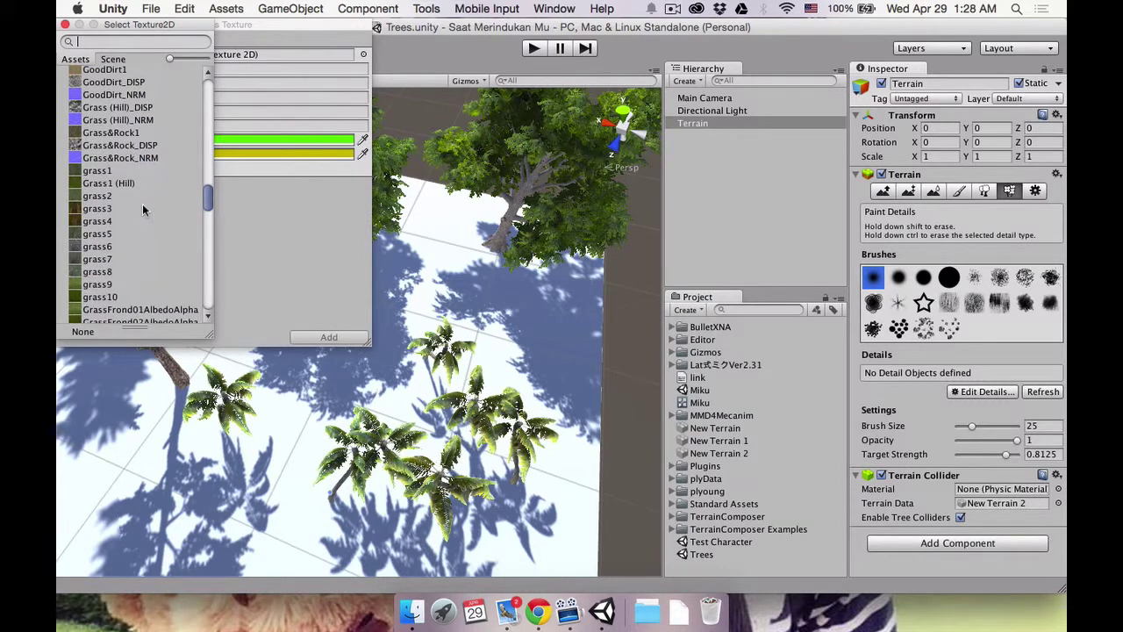
{"action": "left_click", "coordinate": [133, 172]}
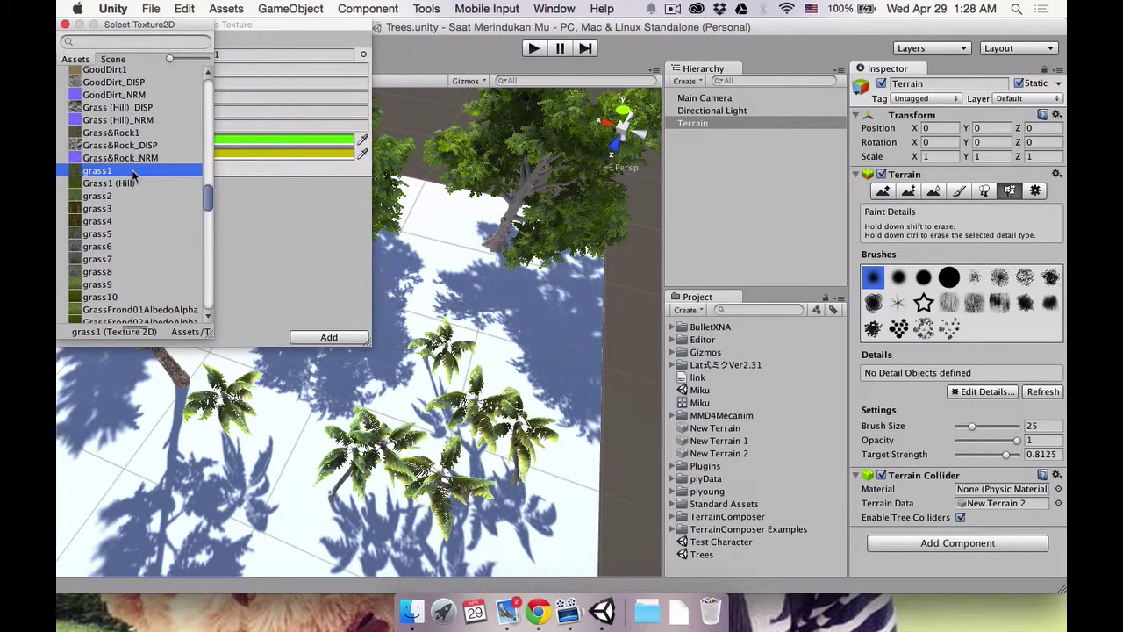
- Choose GrassFrond01AlbedoAlpha instead and add it as the grass detail
{"action": "scroll", "coordinate": [131, 174], "scroll_direction": "down", "scroll_amount": 3}
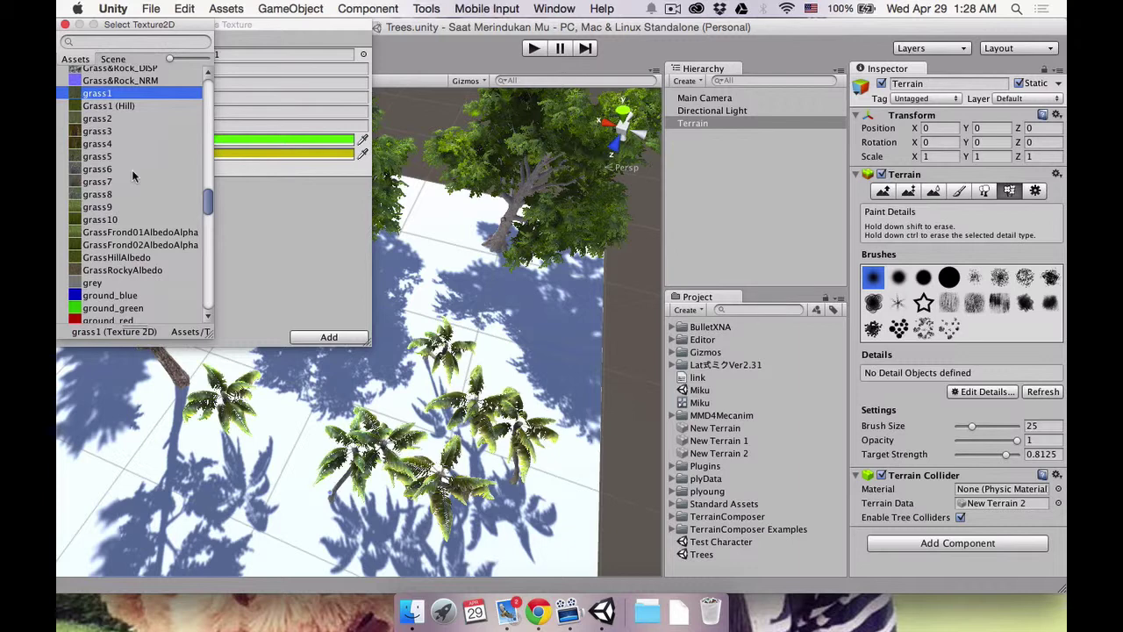
{"action": "scroll", "coordinate": [132, 171], "scroll_direction": "down", "scroll_amount": 1}
{"action": "left_click", "coordinate": [154, 224]}
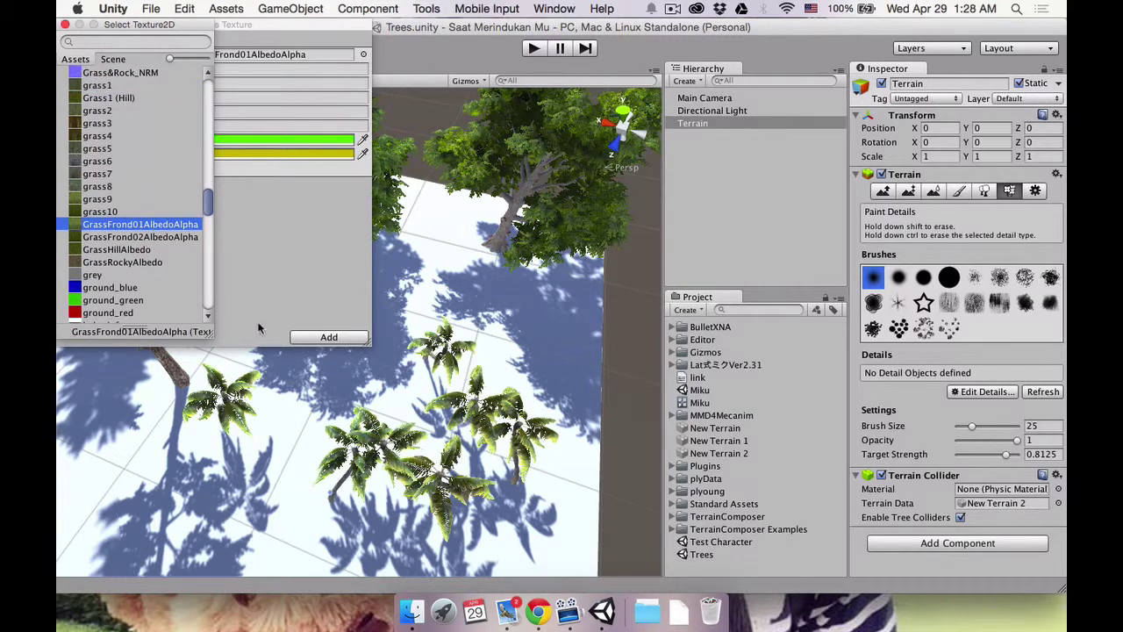
{"action": "left_click", "coordinate": [300, 310]}
{"action": "left_click", "coordinate": [318, 338]}
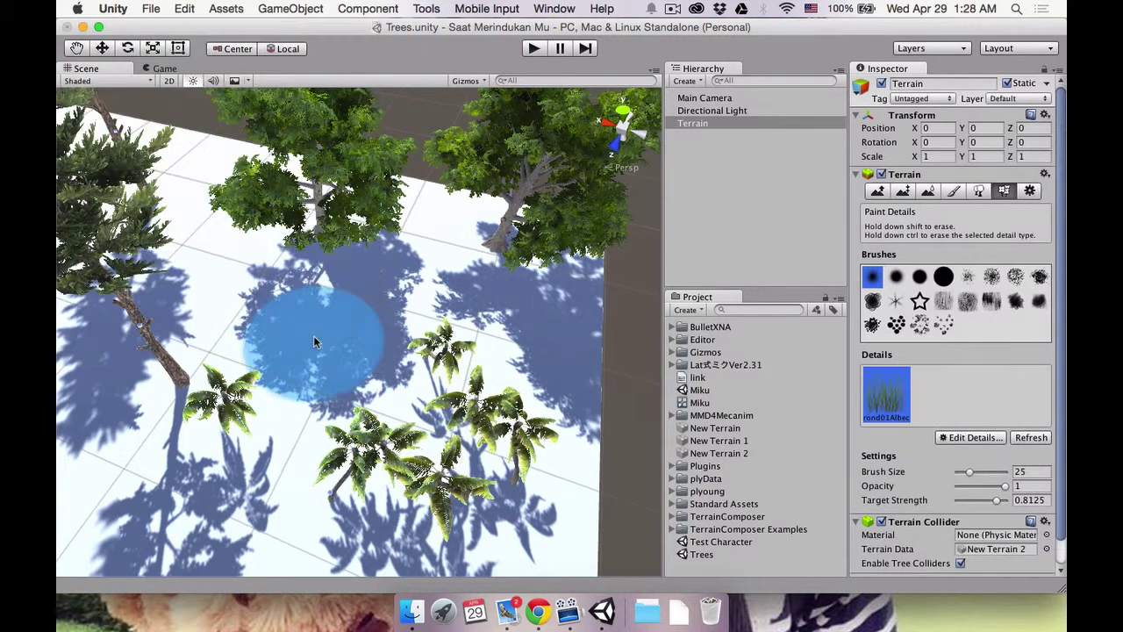
- Paint a grass patch between the trees on the terrain
{"action": "left_click", "coordinate": [313, 336]}
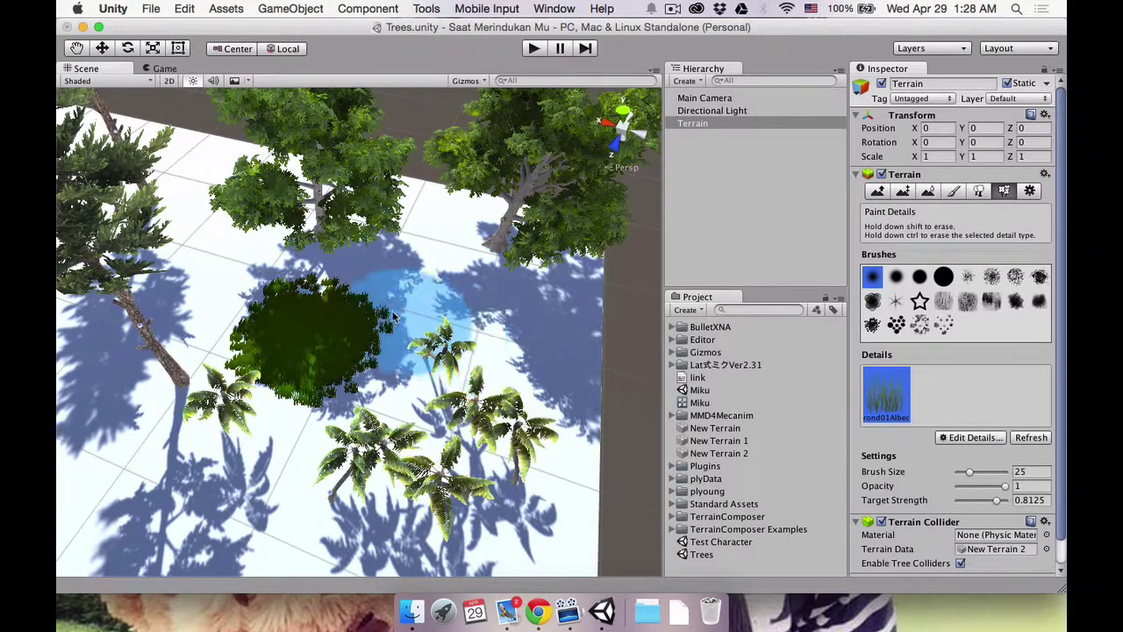
{"action": "scroll", "coordinate": [392, 320], "scroll_direction": "up", "scroll_amount": 2}
{"action": "scroll", "coordinate": [392, 320], "scroll_direction": "up", "scroll_amount": 3}
{"action": "scroll", "coordinate": [392, 321], "scroll_direction": "up", "scroll_amount": 2}
{"action": "scroll", "coordinate": [392, 318], "scroll_direction": "down", "scroll_amount": 2}
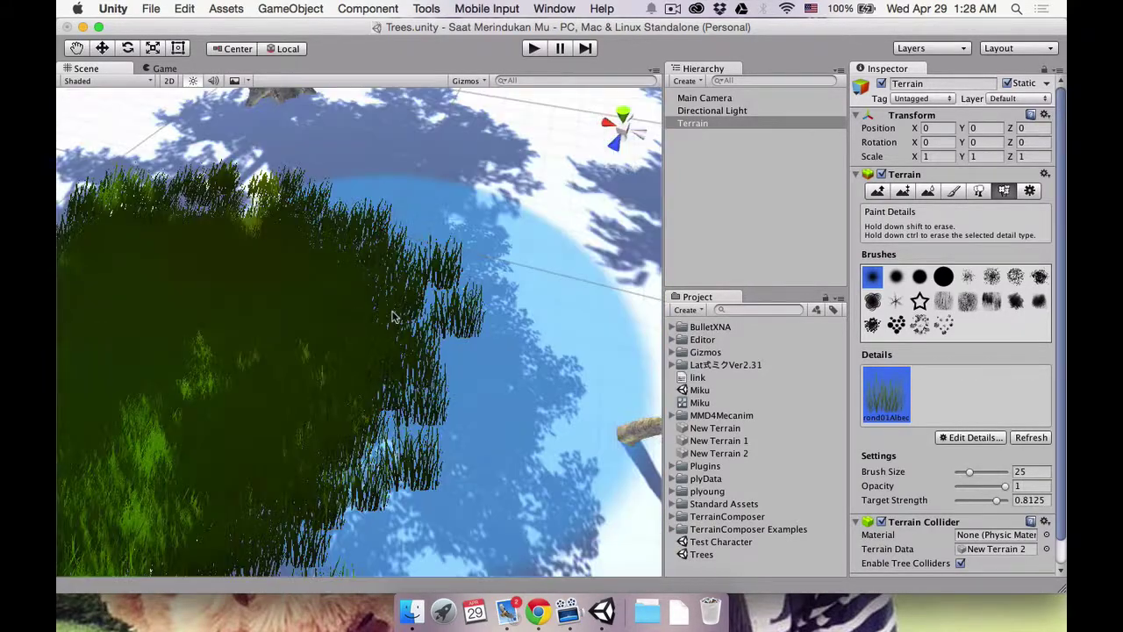
{"action": "scroll", "coordinate": [393, 317], "scroll_direction": "down", "scroll_amount": 2}
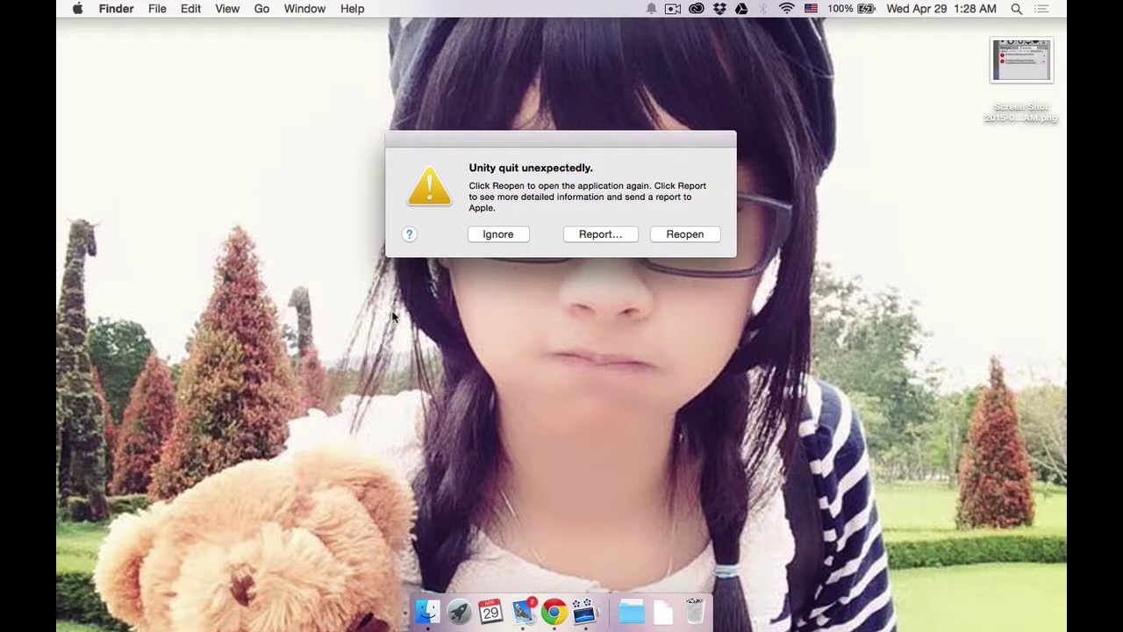
- Reopen Unity after the crash and load the Saat Merindukan Mu project
{"action": "left_click", "coordinate": [697, 234]}
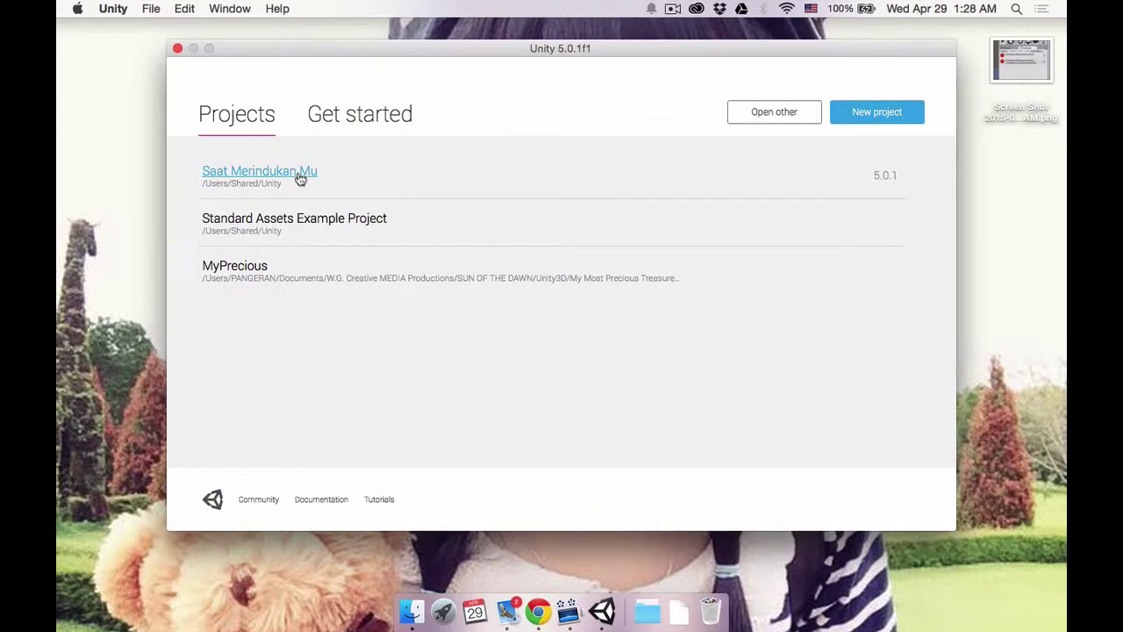
{"action": "left_click", "coordinate": [299, 178]}
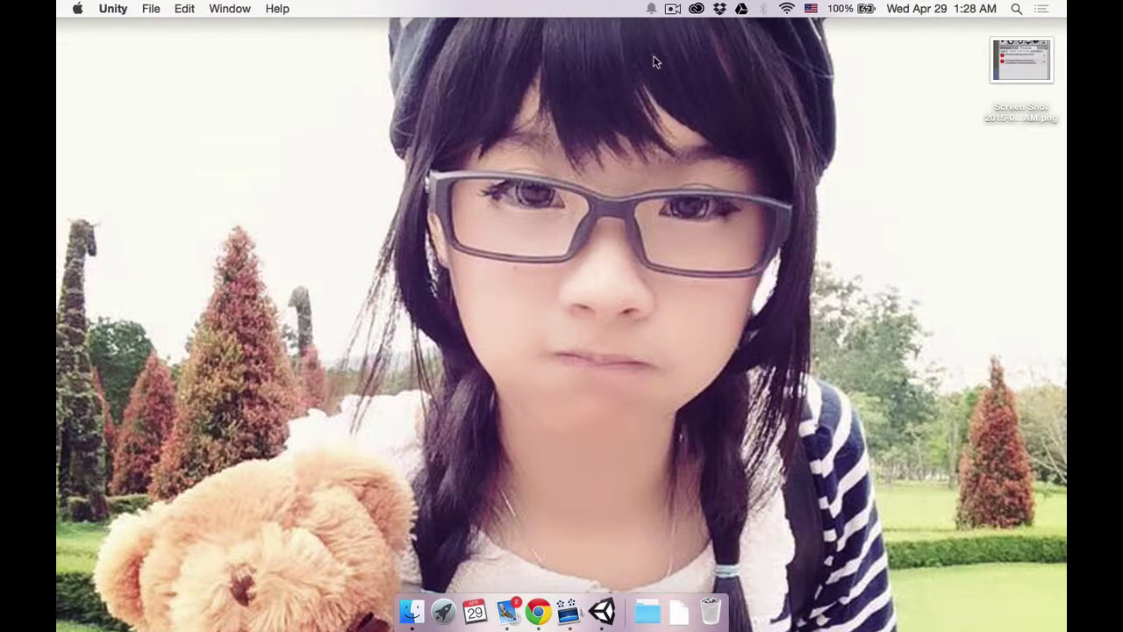